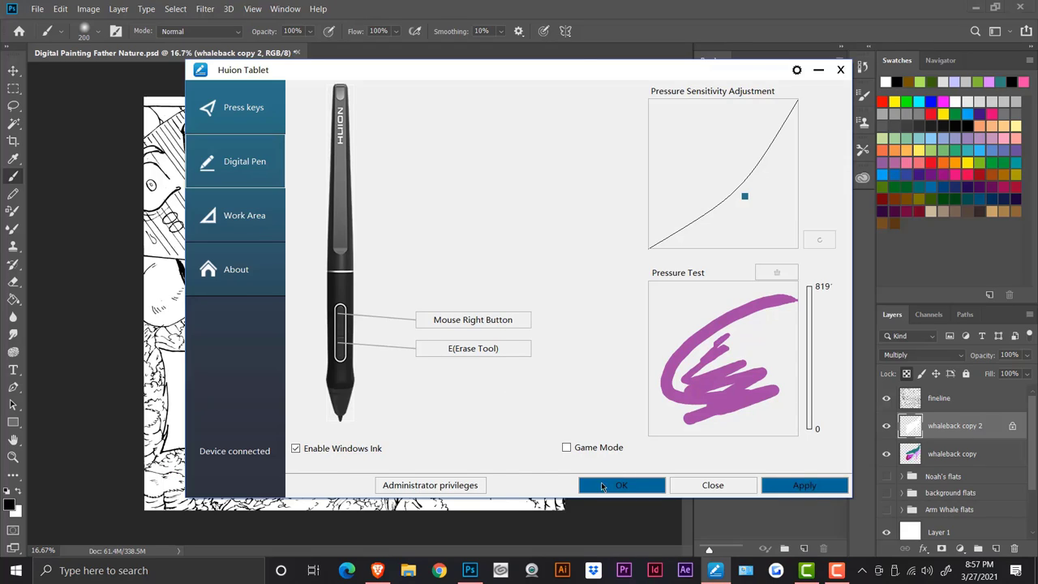
Accept the tablet pen settings and shade the whale's tail, flank and head with the soft black brush at 200 px.
click(602, 485)
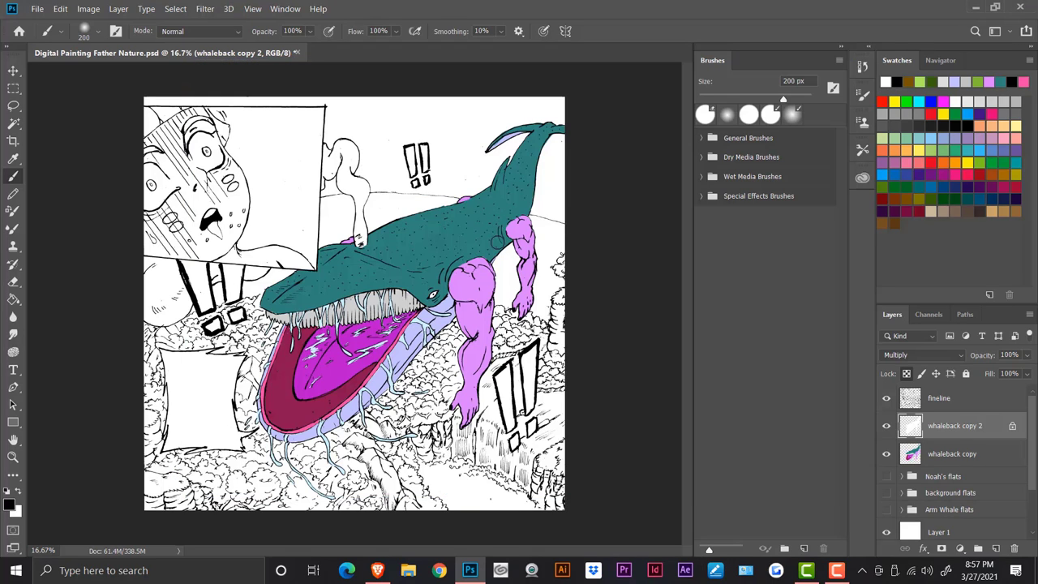
drag(497, 243, 493, 253)
mouse_move(523, 208)
mouse_down()
mouse_move(517, 176)
mouse_move(537, 147)
mouse_move(441, 210)
mouse_move(409, 214)
mouse_up()
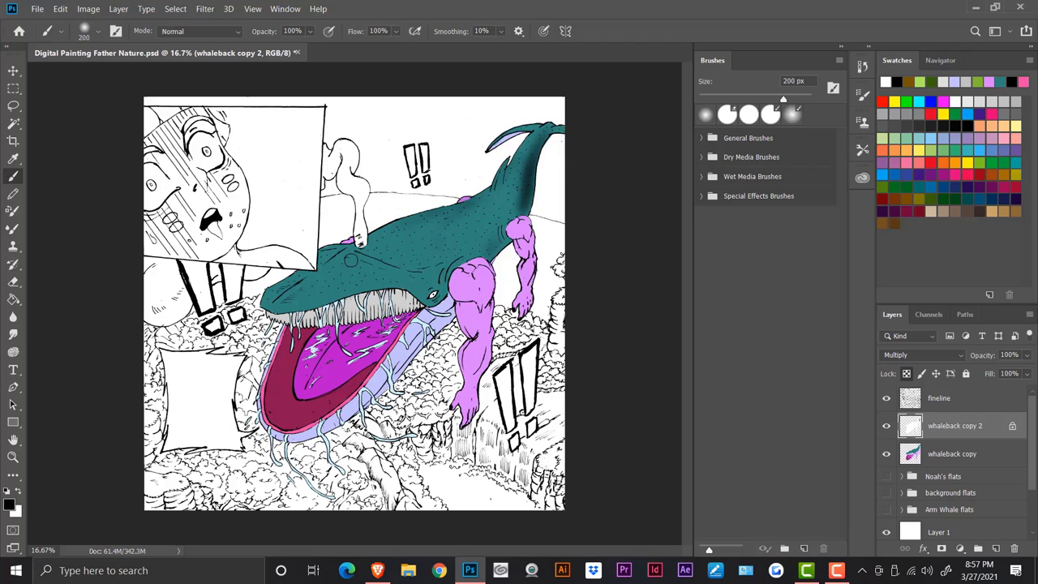
drag(350, 260, 427, 277)
Shade the folds behind the whale's eye and around the near shoulder with a 60 px soft brush.
key(bracketleft)
key(bracketleft)
key(bracketleft)
key(bracketleft)
key(bracketleft)
key(bracketleft)
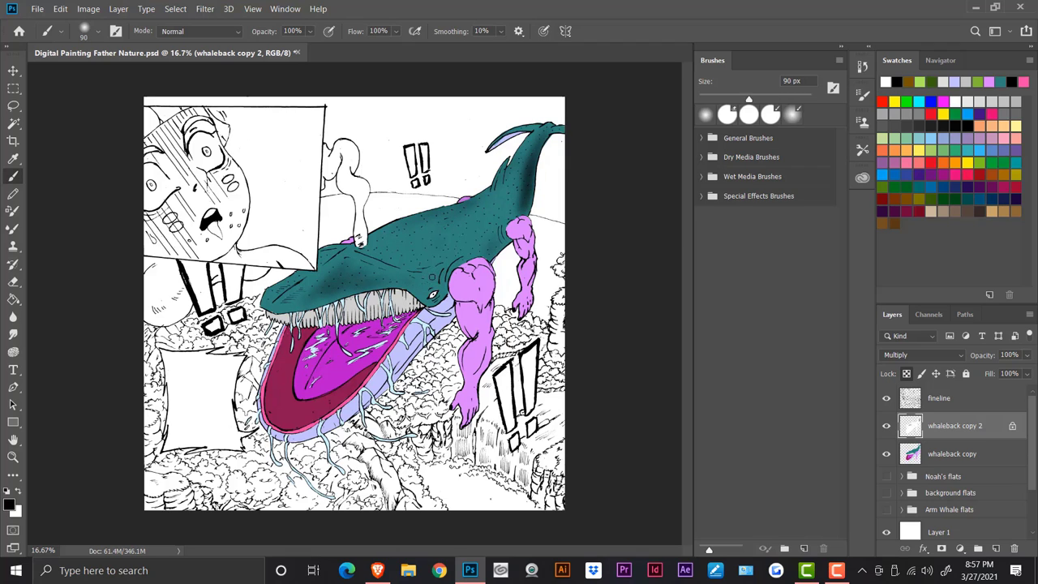
key(ctrl+plus)
key(ctrl+plus)
key(bracketleft)
key(bracketleft)
key(bracketleft)
key(bracketleft)
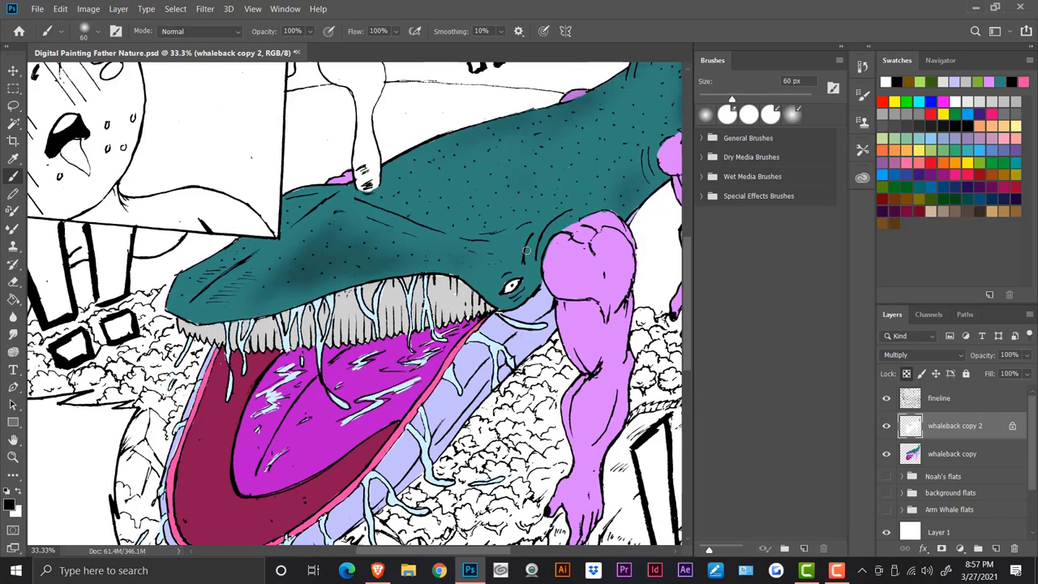
mouse_move(532, 258)
mouse_down()
mouse_move(543, 217)
mouse_move(570, 203)
mouse_move(550, 212)
mouse_move(644, 175)
mouse_up()
Shade the body around the far shoulder and the base of the tail, using the soft brush at 80 px and 45 px.
key(bracketleft)
key(bracketleft)
key(bracketright)
key(bracketright)
key(bracketright)
key(bracketright)
key(bracketright)
key(bracketright)
key(ctrl+minus)
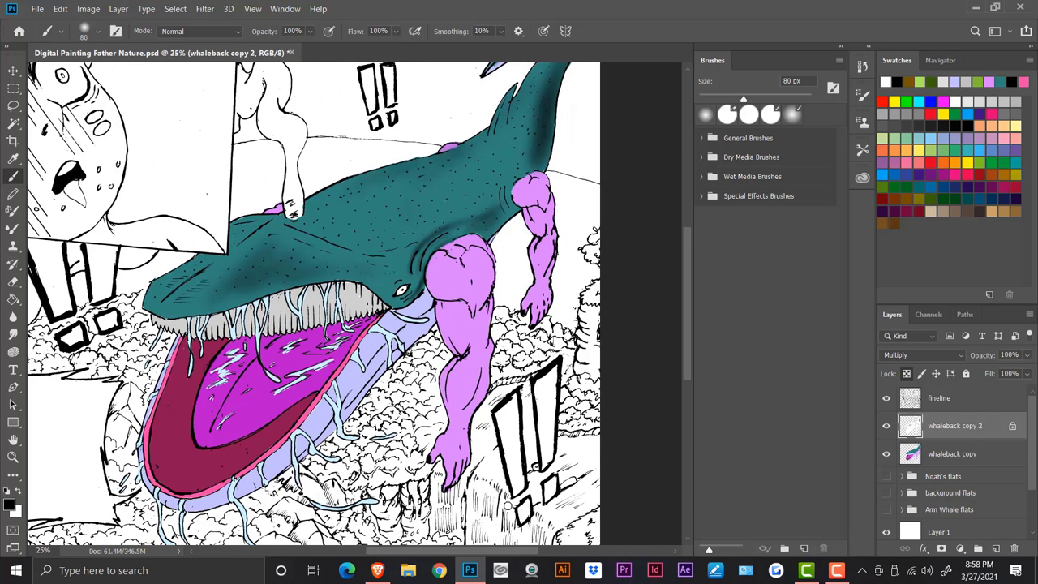
drag(485, 234, 521, 221)
key(bracketleft)
key(bracketleft)
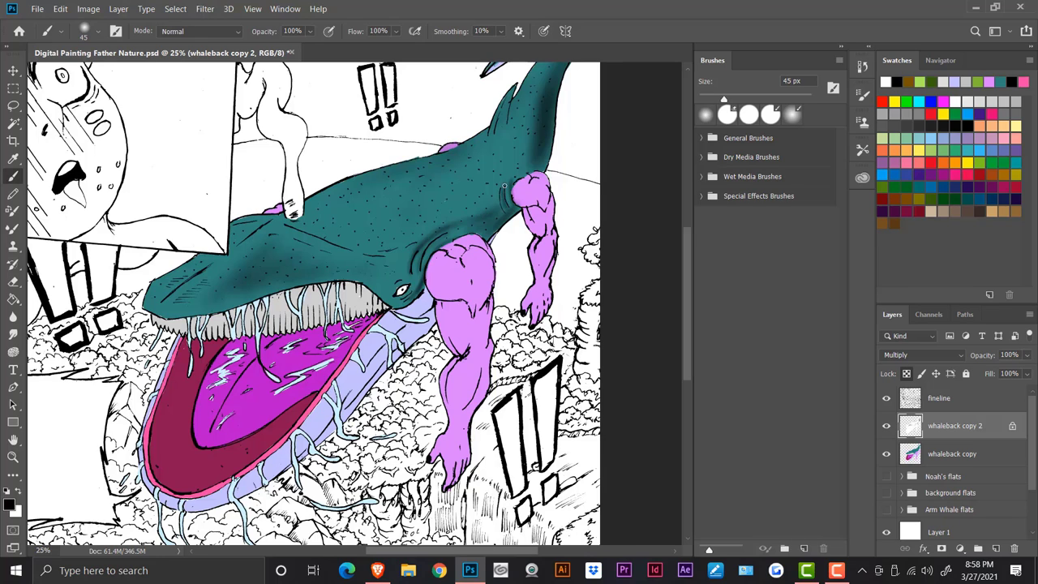
drag(540, 162, 530, 140)
key(bracketright)
key(bracketright)
key(bracketright)
key(bracketright)
click(237, 233)
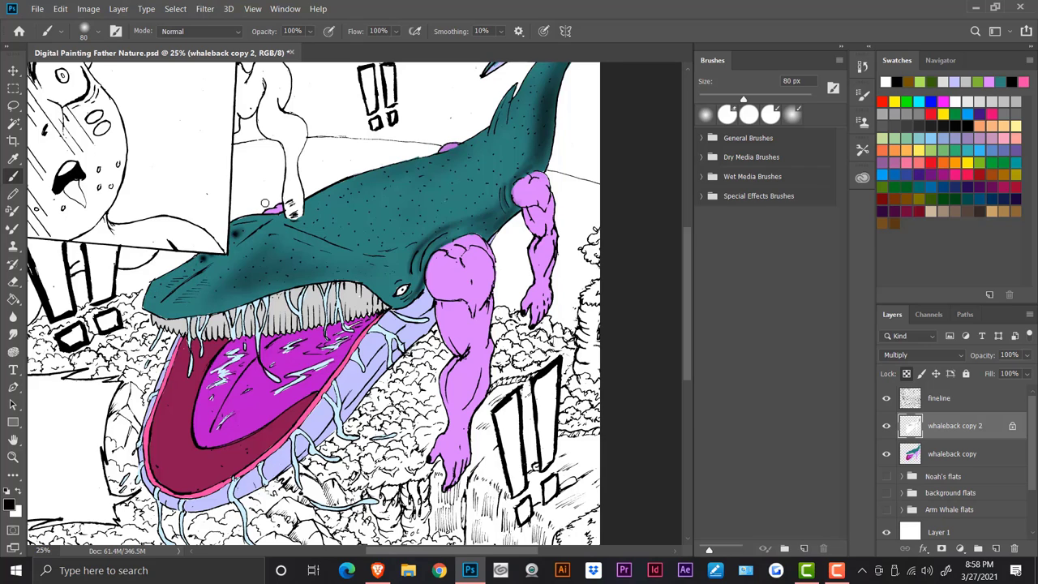
key(e)
drag(220, 253, 230, 237)
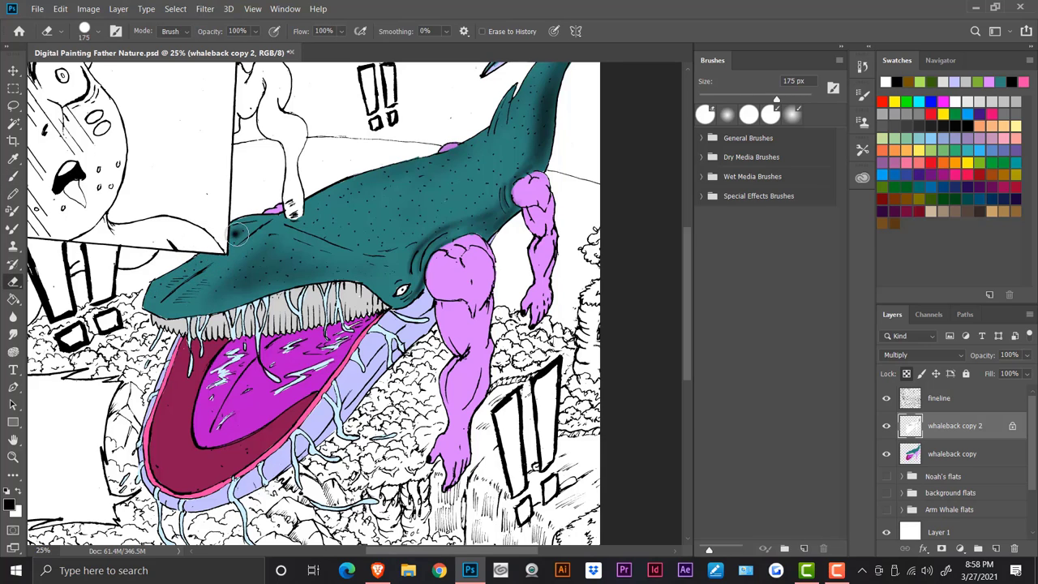
key(b)
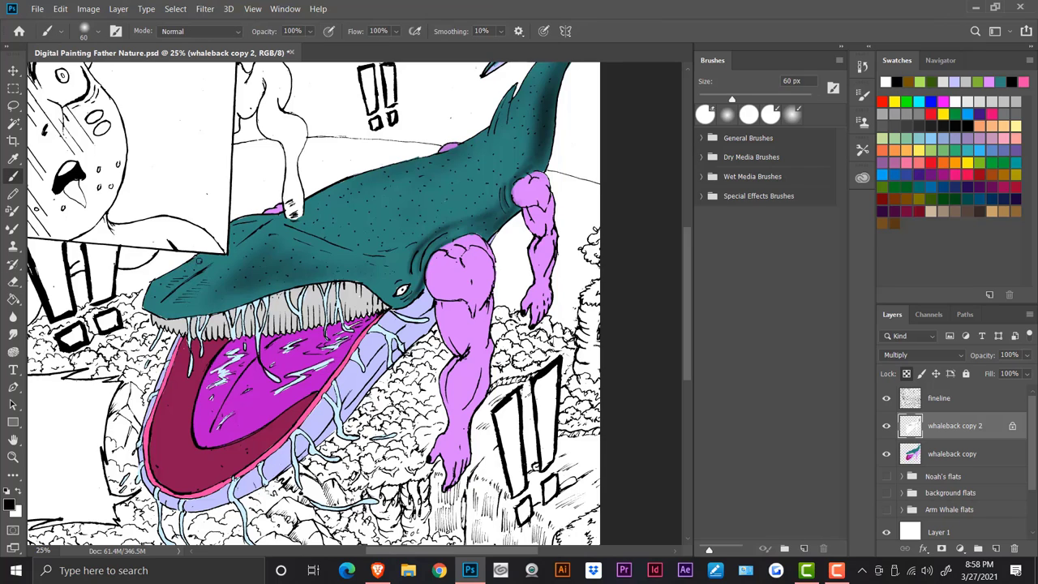
Shade broad shadows along the whale's back and up the tail with the soft brush at 175 px.
key(bracketright)
key(bracketright)
key(bracketright)
key(bracketright)
key(bracketright)
key(bracketright)
key(bracketright)
key(bracketleft)
key(bracketleft)
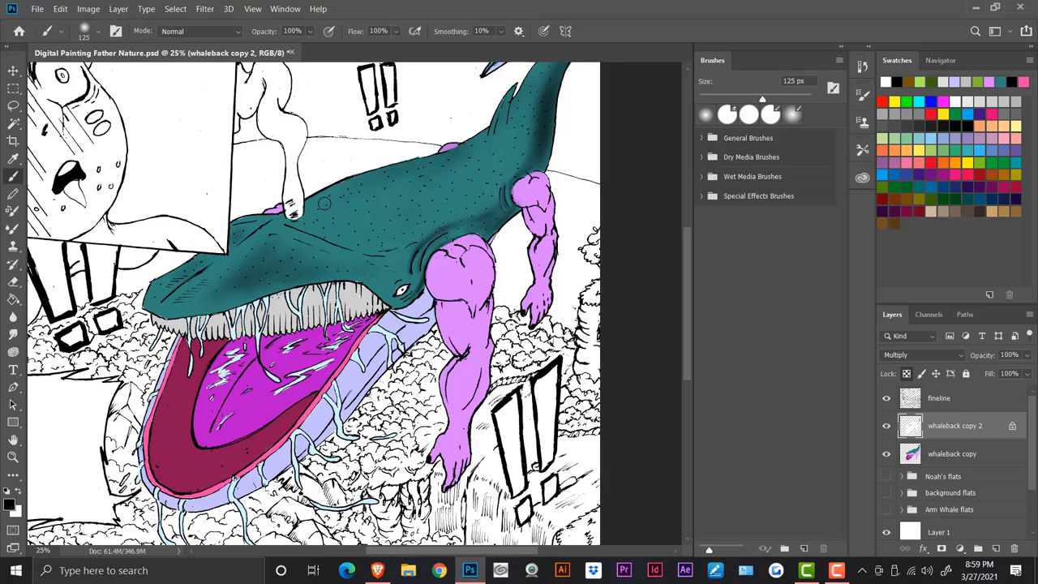
key(bracketright)
key(bracketright)
mouse_move(428, 200)
mouse_down()
mouse_move(382, 230)
mouse_move(479, 194)
mouse_move(507, 168)
mouse_move(434, 193)
mouse_move(521, 144)
mouse_up()
drag(686, 243, 686, 211)
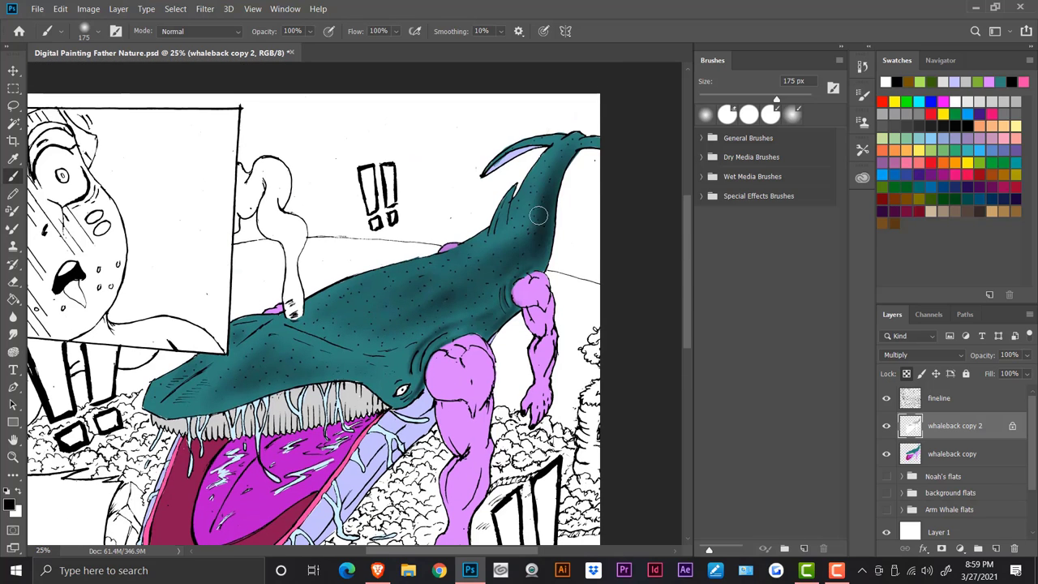
mouse_move(538, 216)
mouse_down()
mouse_move(570, 154)
mouse_move(498, 162)
mouse_up()
Shade the far arm's shoulder and upper arm with the soft brush at 90 px.
key(bracketleft)
key(bracketleft)
key(bracketleft)
key(bracketleft)
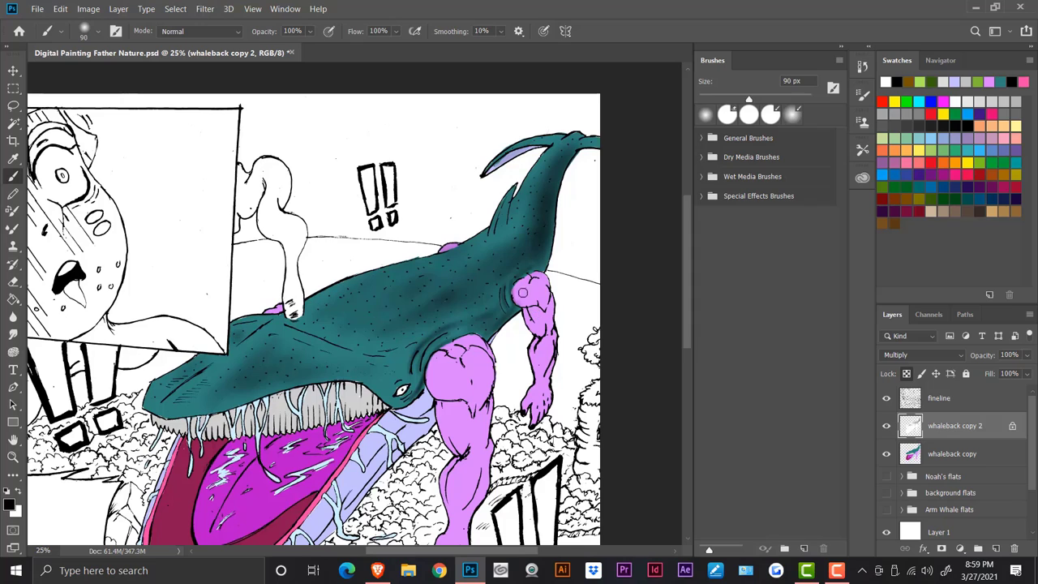
mouse_move(522, 293)
mouse_down()
mouse_move(542, 305)
mouse_move(538, 275)
mouse_move(537, 326)
mouse_move(550, 317)
mouse_move(536, 378)
mouse_move(537, 338)
mouse_up()
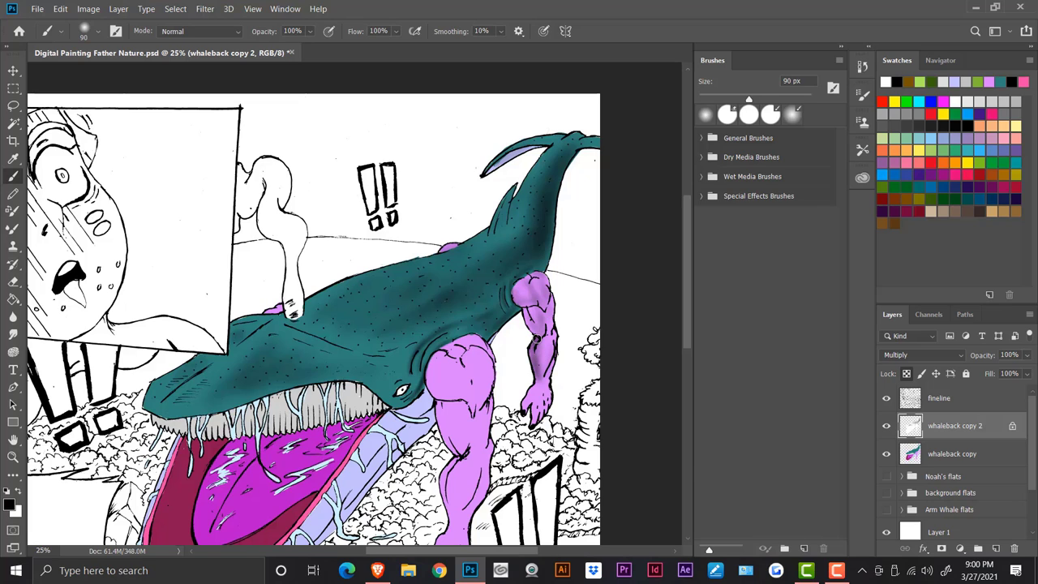
Set the brush size to 125 px and import the Evenant-Concept-Art-Brush-Pack file from the Desktop.
key(bracketright)
key(bracketright)
click(37, 11)
click(98, 32)
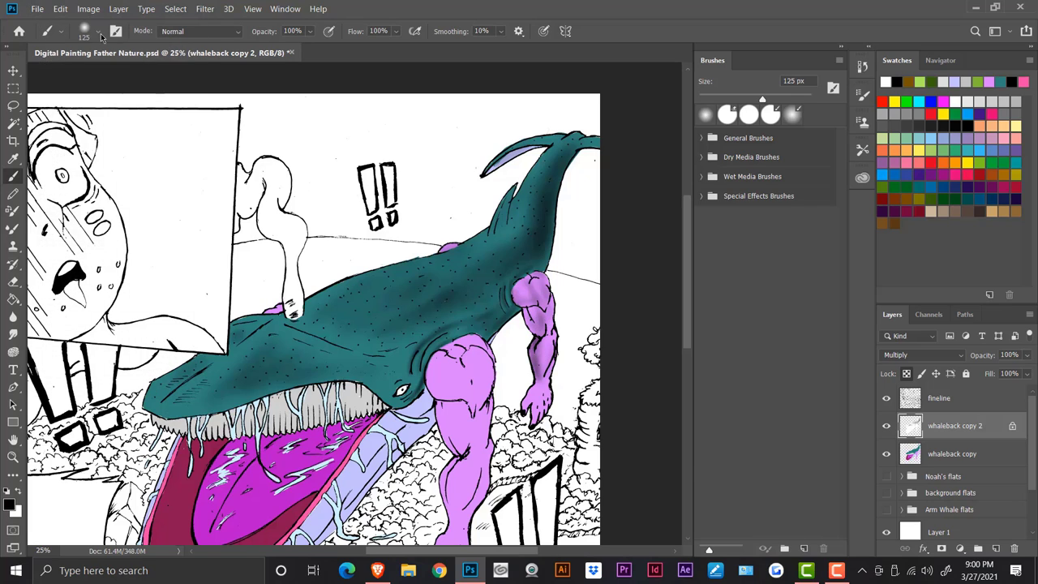
click(101, 31)
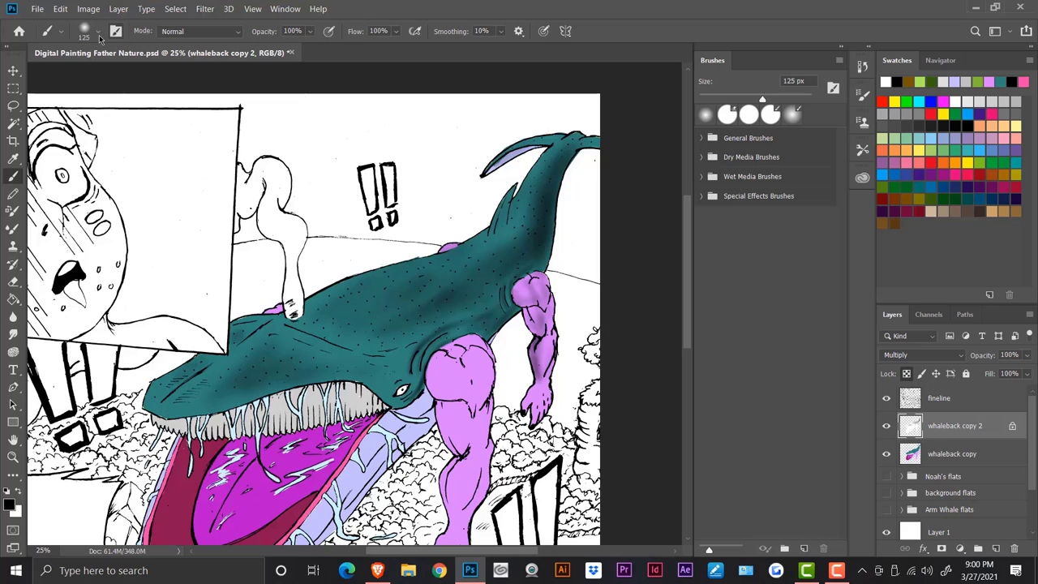
key(F5)
click(100, 34)
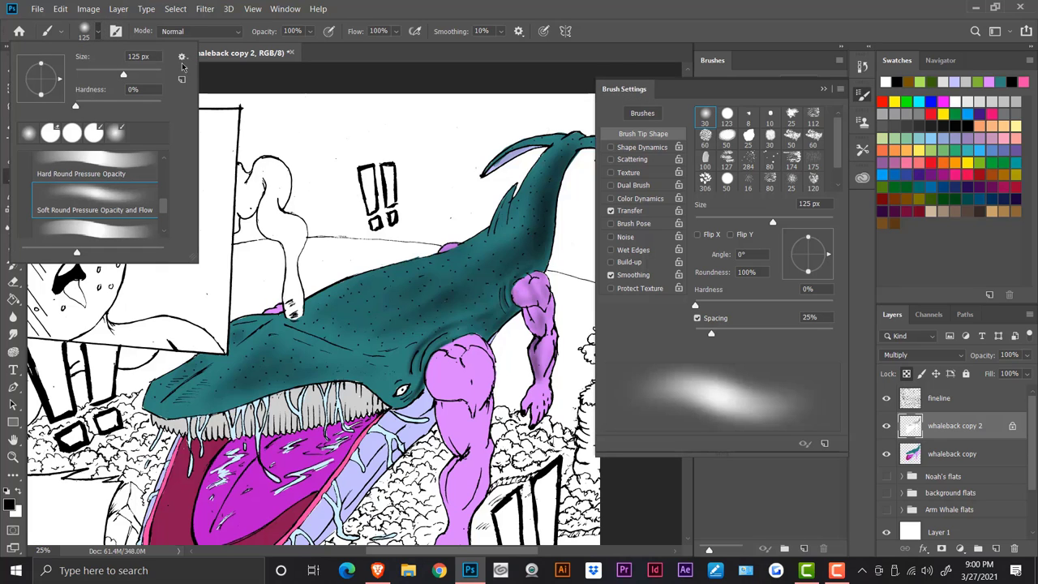
click(183, 58)
click(218, 244)
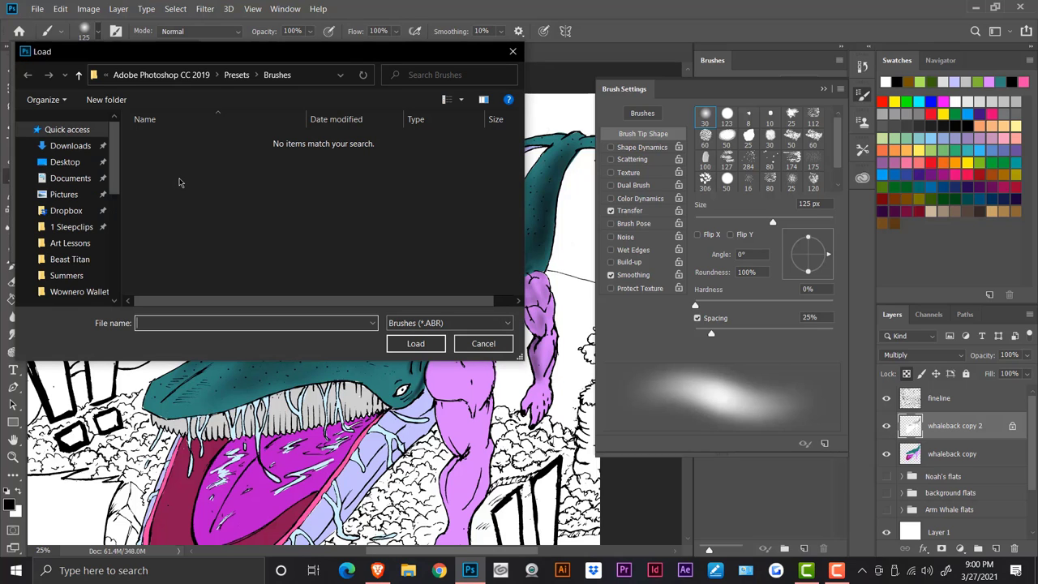
click(65, 161)
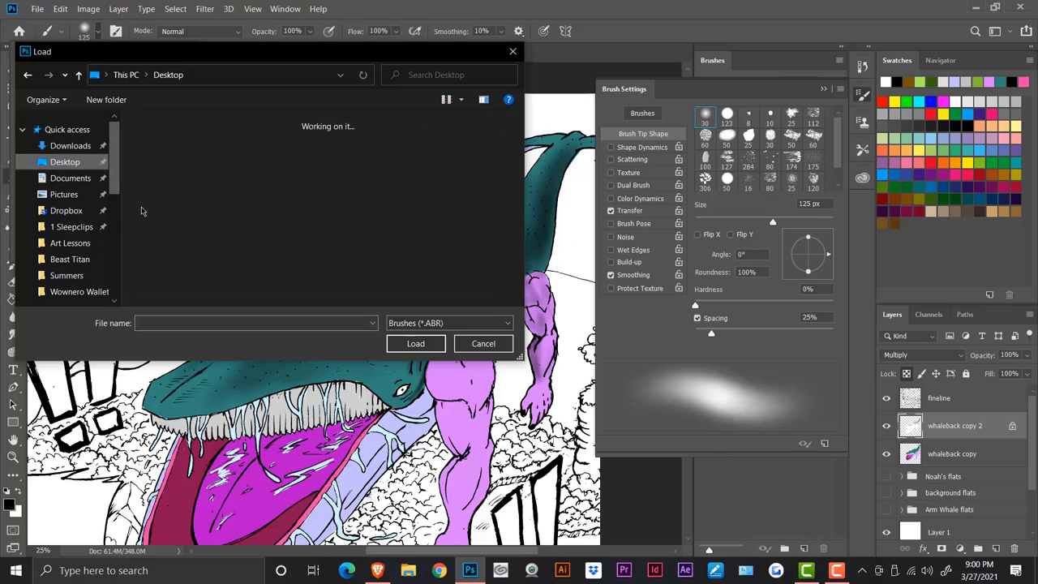
click(464, 178)
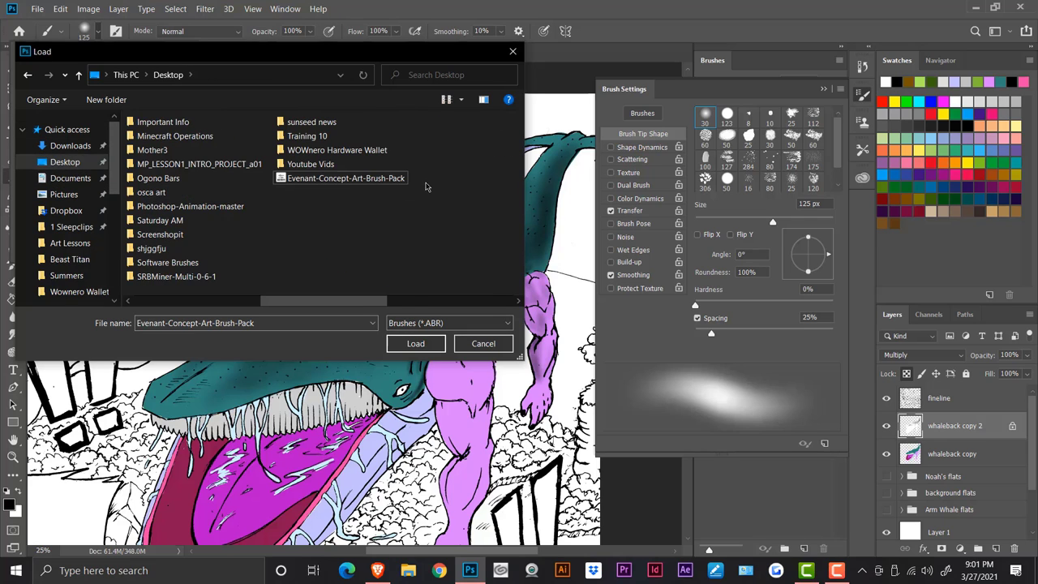
click(415, 343)
Collapse the General Brushes group in the brush list and search the computer for "mb".
scroll(166, 207, down, 5)
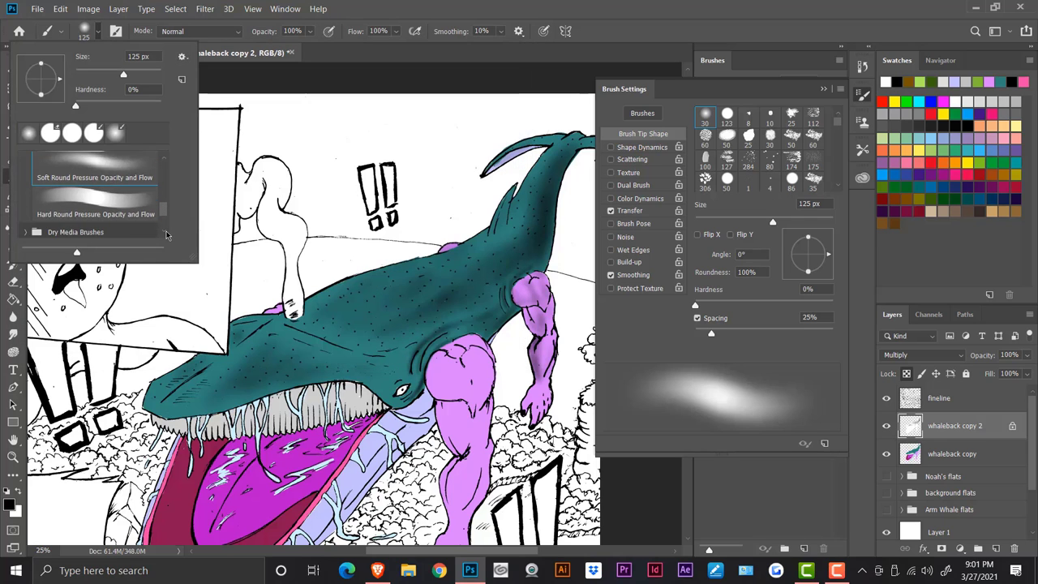
drag(164, 211, 164, 165)
click(25, 160)
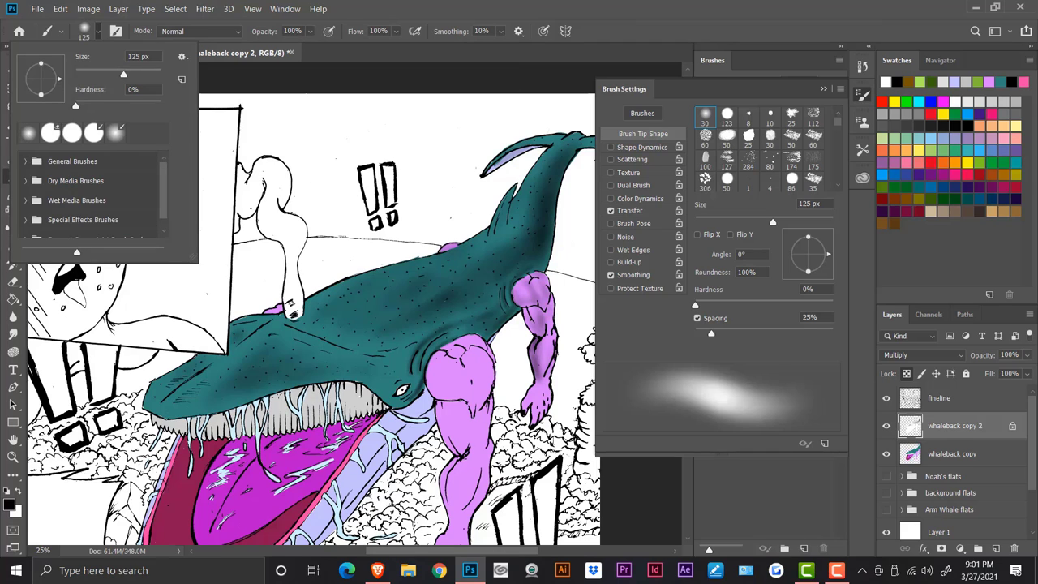
click(127, 572)
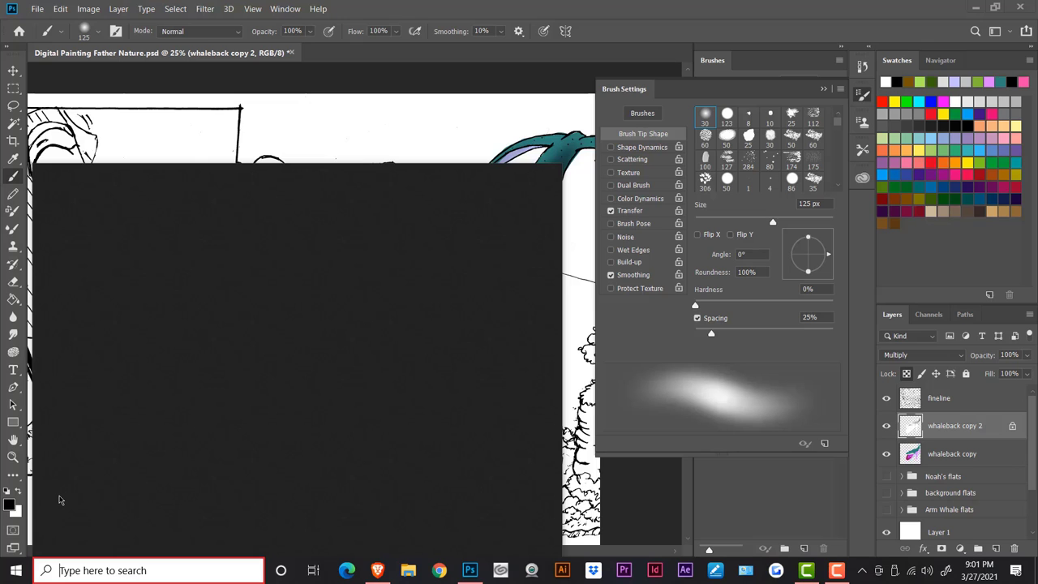
text(mb)
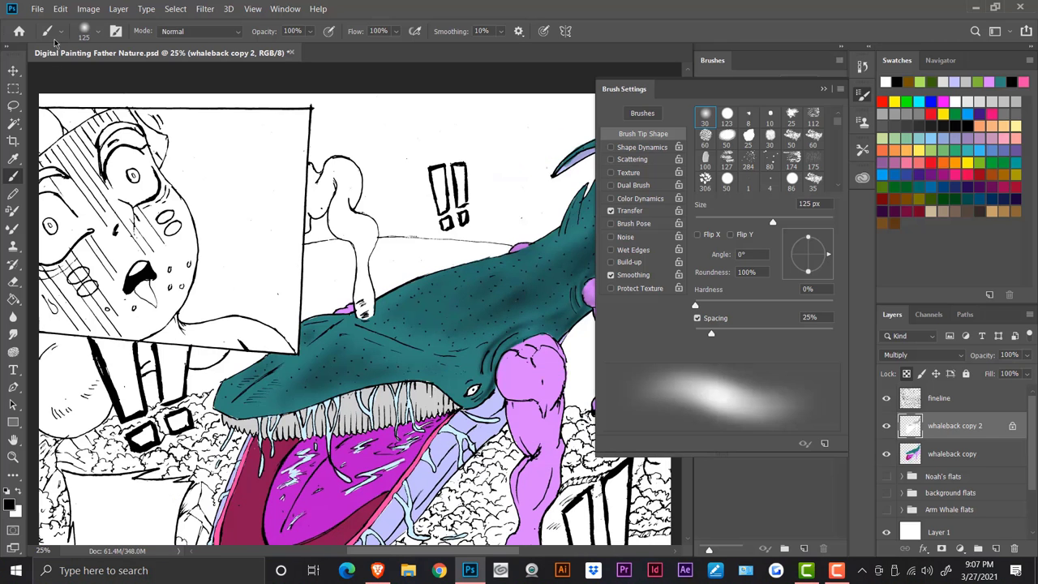
Choose the MB Soft Round brush at 150 px and collapse the brush settings.
click(53, 37)
click(89, 36)
scroll(102, 205, down, 3)
scroll(101, 204, up, 5)
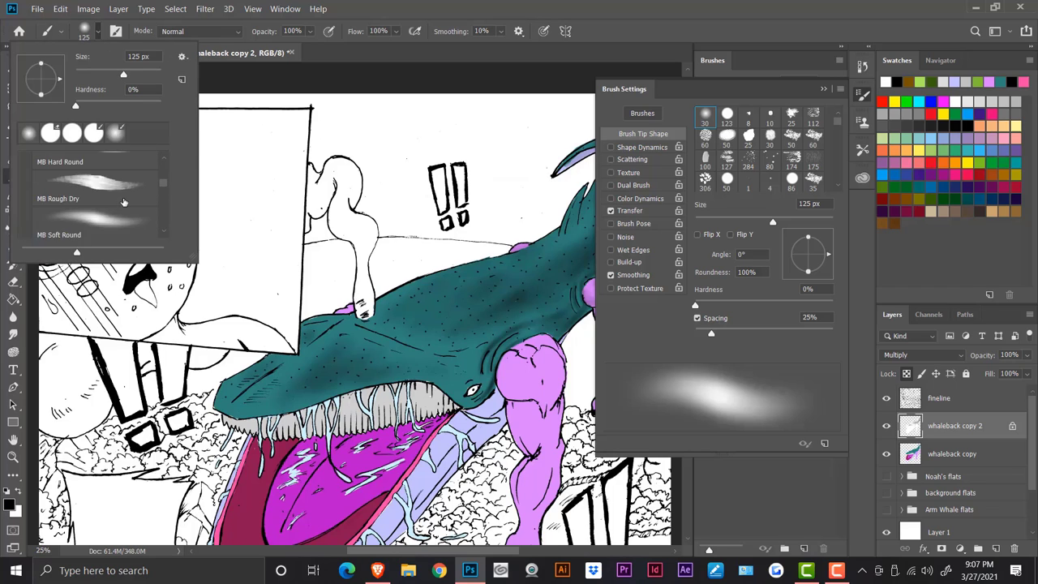
click(115, 199)
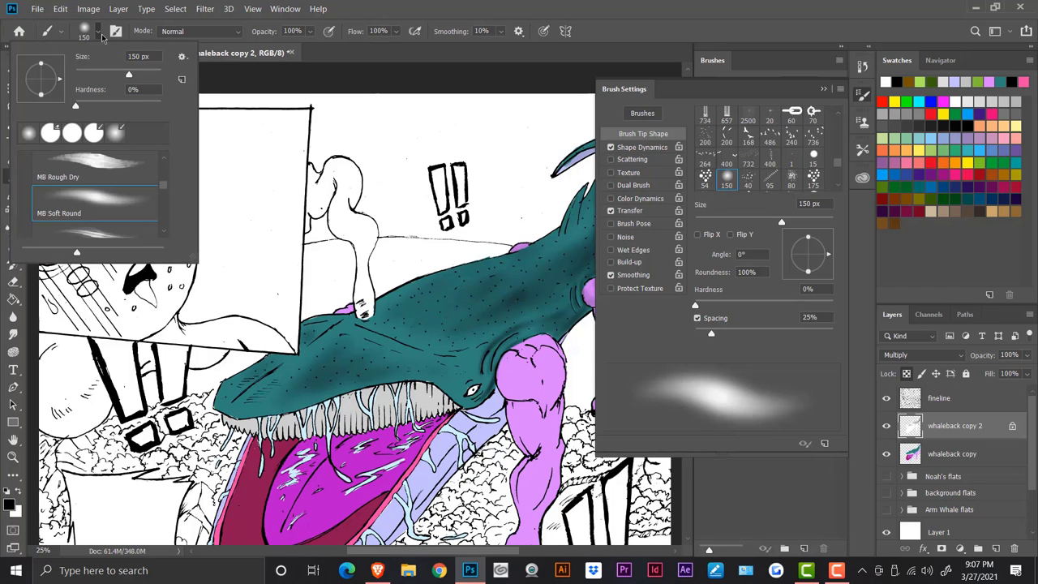
click(100, 35)
click(823, 90)
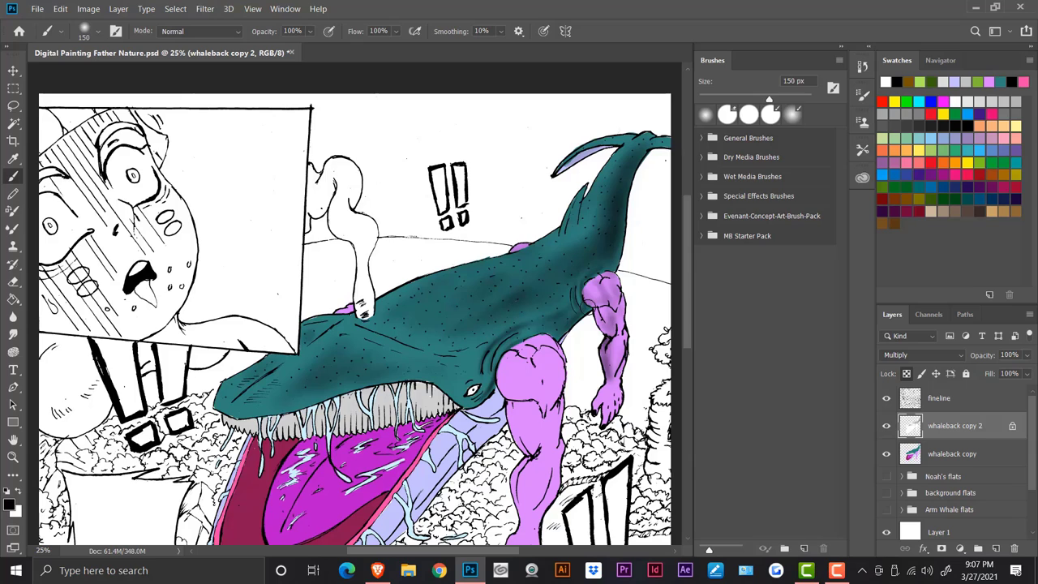
Shade the lower body and the far arm down to the hand, reducing the MB Soft Round brush to 80 px.
mouse_move(546, 324)
mouse_down()
mouse_move(608, 294)
mouse_move(619, 305)
mouse_move(613, 377)
mouse_move(624, 342)
mouse_move(606, 328)
mouse_up()
key(bracketleft)
key(bracketleft)
key(bracketleft)
key(bracketleft)
mouse_move(604, 381)
mouse_down()
mouse_move(596, 406)
mouse_move(608, 412)
mouse_move(616, 400)
mouse_up()
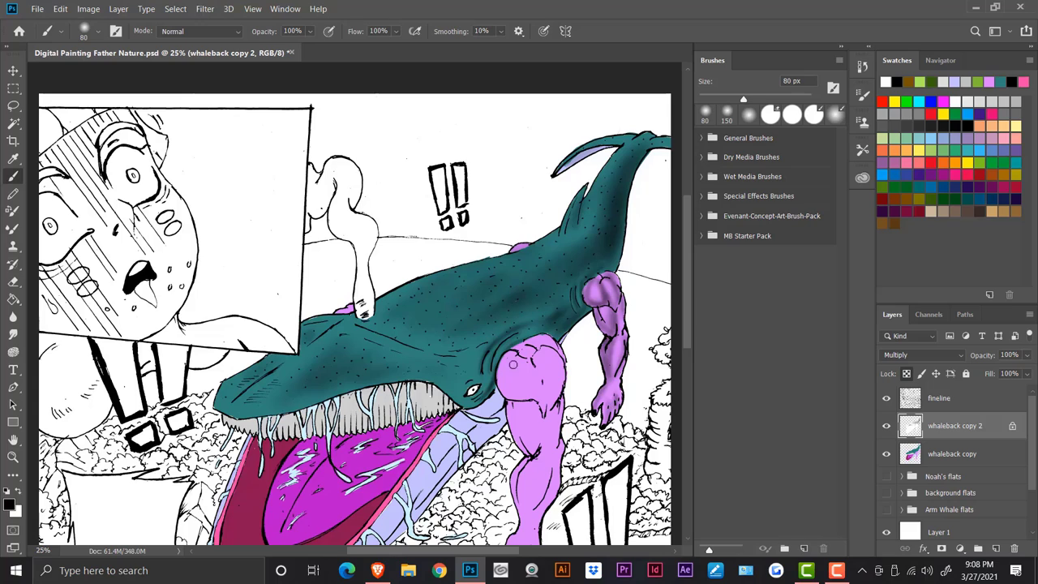
Shade the muscle contours of the near shoulder with the soft brush at 100 px.
key(bracketright)
key(bracketright)
mouse_move(507, 356)
mouse_down()
mouse_move(532, 368)
mouse_move(536, 398)
mouse_move(511, 391)
mouse_move(541, 403)
mouse_move(514, 399)
mouse_up()
mouse_move(542, 354)
mouse_down()
mouse_move(548, 405)
mouse_move(555, 356)
mouse_move(523, 347)
mouse_move(542, 340)
mouse_up()
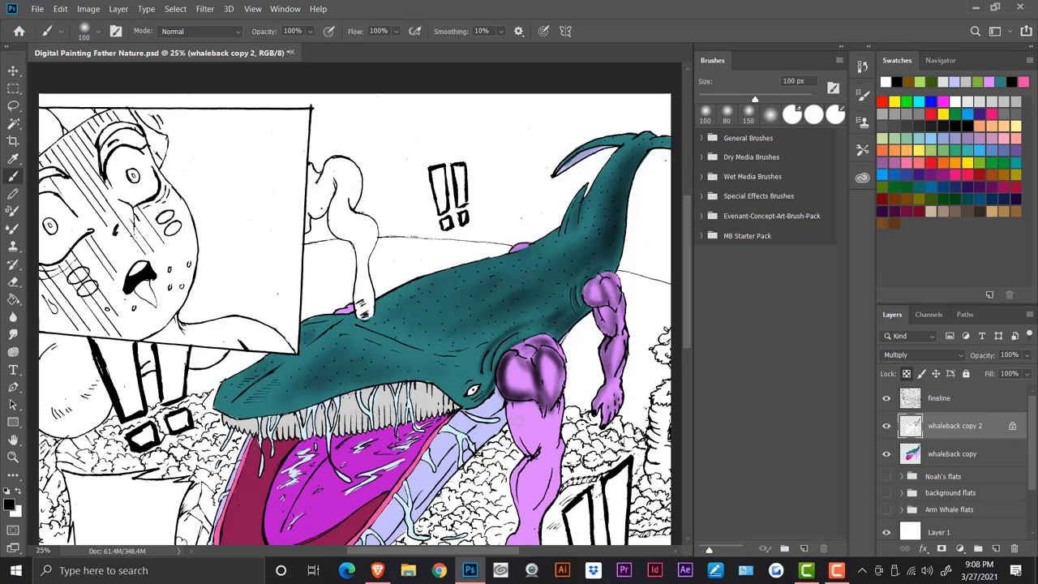
Shade the muscles of the near upper arm and forearm with the soft brush, varying its size.
mouse_move(514, 401)
mouse_down()
mouse_move(535, 451)
mouse_move(543, 407)
mouse_move(538, 439)
mouse_move(529, 401)
mouse_move(522, 433)
mouse_move(530, 443)
mouse_move(529, 404)
mouse_move(557, 420)
mouse_move(542, 514)
mouse_move(537, 480)
mouse_move(551, 488)
mouse_move(535, 510)
mouse_move(556, 459)
mouse_move(525, 475)
mouse_move(537, 501)
mouse_up()
key(bracketleft)
key(bracketleft)
key(bracketleft)
key(bracketright)
key(bracketright)
key(bracketright)
key(bracketright)
scroll(538, 503, down, 3)
mouse_move(524, 392)
mouse_down()
mouse_move(532, 415)
mouse_move(521, 440)
mouse_move(527, 419)
mouse_up()
Shade the near hand and its fingers with the soft brush at 60 px.
key(bracketleft)
key(bracketleft)
key(bracketleft)
key(bracketleft)
key(bracketleft)
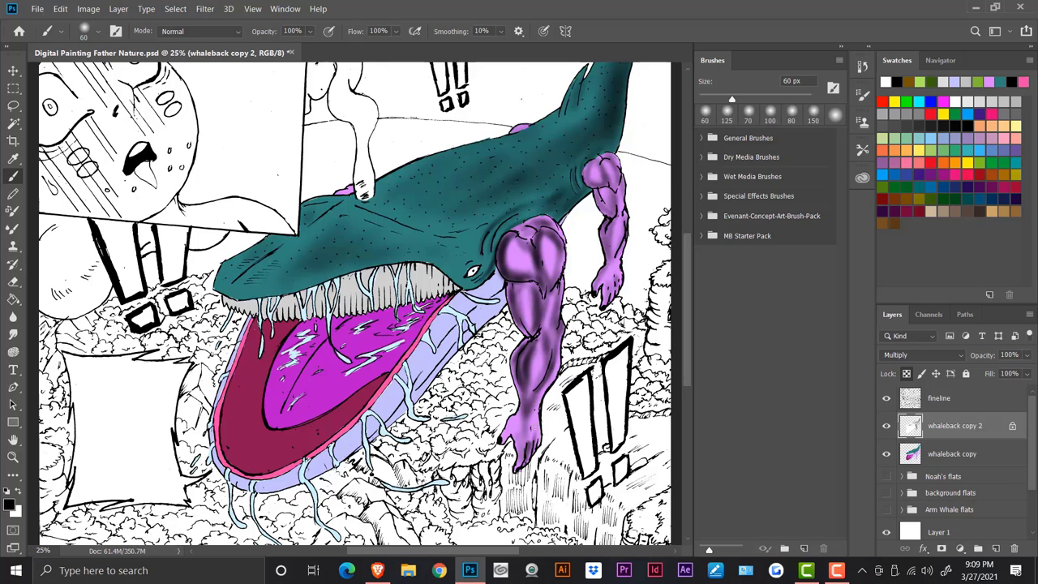
mouse_move(504, 439)
mouse_down()
mouse_move(517, 412)
mouse_move(506, 434)
mouse_up()
Deepen the shadows on top of the near shoulder and along the far arm with the 60 px brush.
key(ctrl+minus)
key(ctrl+plus)
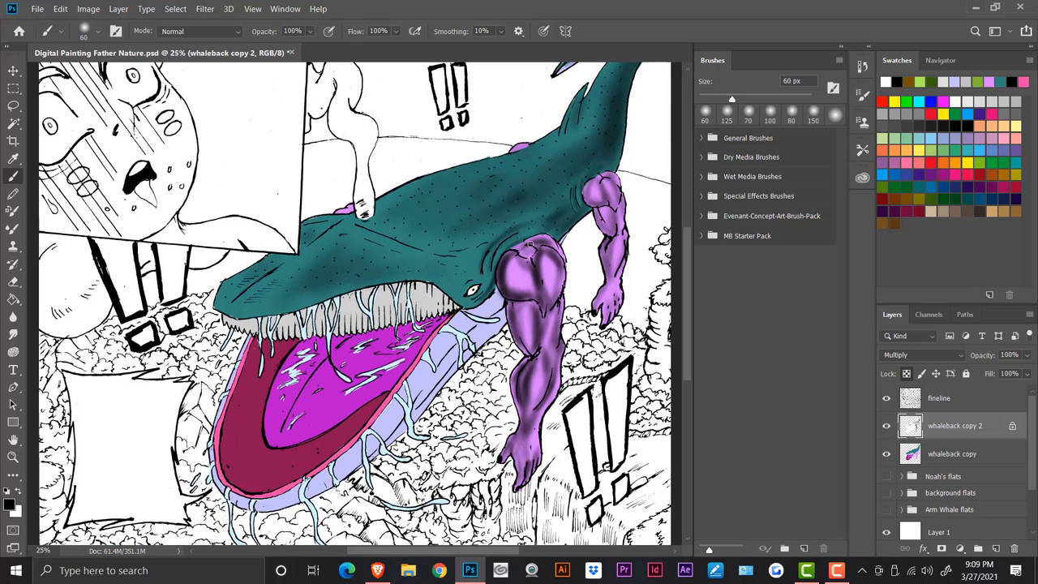
drag(531, 243, 556, 233)
mouse_move(608, 286)
mouse_down()
mouse_move(596, 190)
mouse_move(614, 178)
mouse_up()
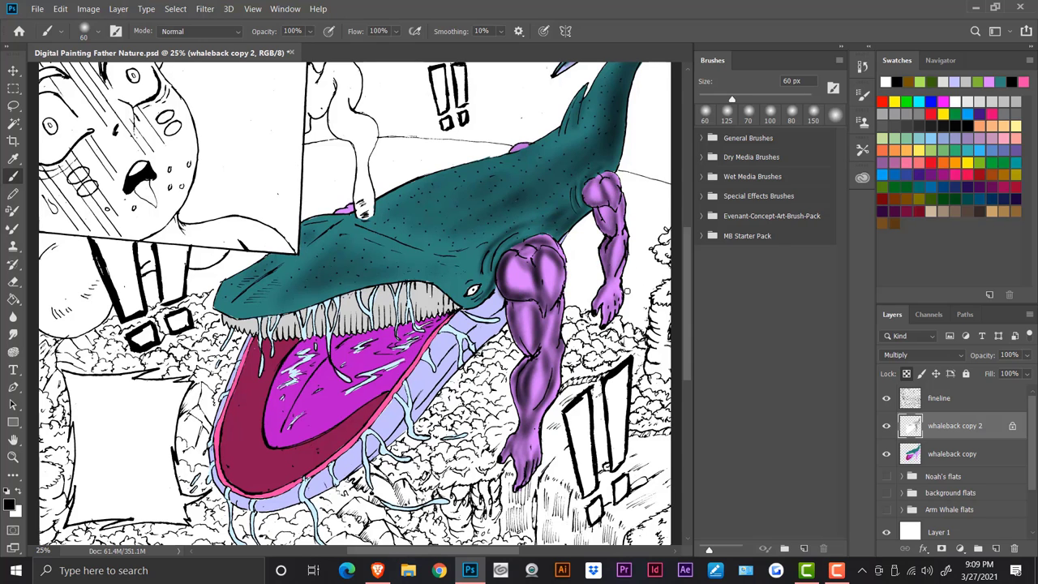
Shade the small purple shoulder showing behind the whale's back.
key(ctrl+minus)
key(ctrl+plus)
drag(514, 151, 526, 148)
Darken the dark red mouth interior around the tongue, enlarging the soft brush to 175 px.
key(ctrl+minus)
key(ctrl+minus)
key(ctrl+plus)
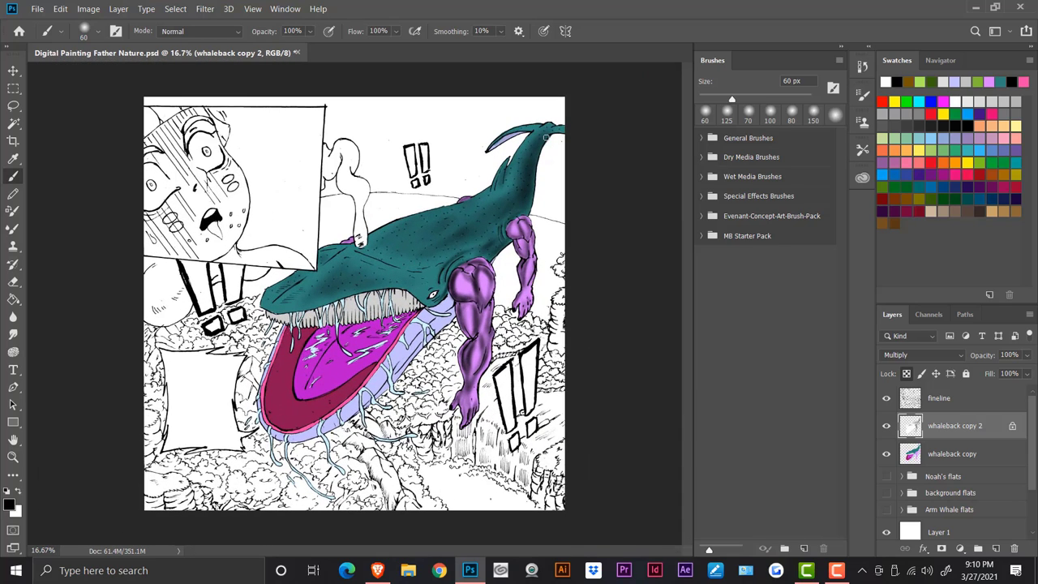
key(bracketright)
key(bracketright)
key(bracketright)
key(bracketleft)
key(bracketleft)
mouse_move(365, 373)
mouse_down()
mouse_move(287, 407)
mouse_move(309, 332)
mouse_move(283, 414)
mouse_move(285, 358)
mouse_move(287, 395)
mouse_move(323, 396)
mouse_move(279, 413)
mouse_move(278, 404)
mouse_move(294, 417)
mouse_move(291, 388)
mouse_move(310, 406)
mouse_move(369, 369)
mouse_up()
key(bracketright)
key(bracketright)
key(bracketright)
mouse_move(302, 341)
mouse_down()
mouse_move(298, 332)
mouse_move(277, 364)
mouse_move(299, 336)
mouse_up()
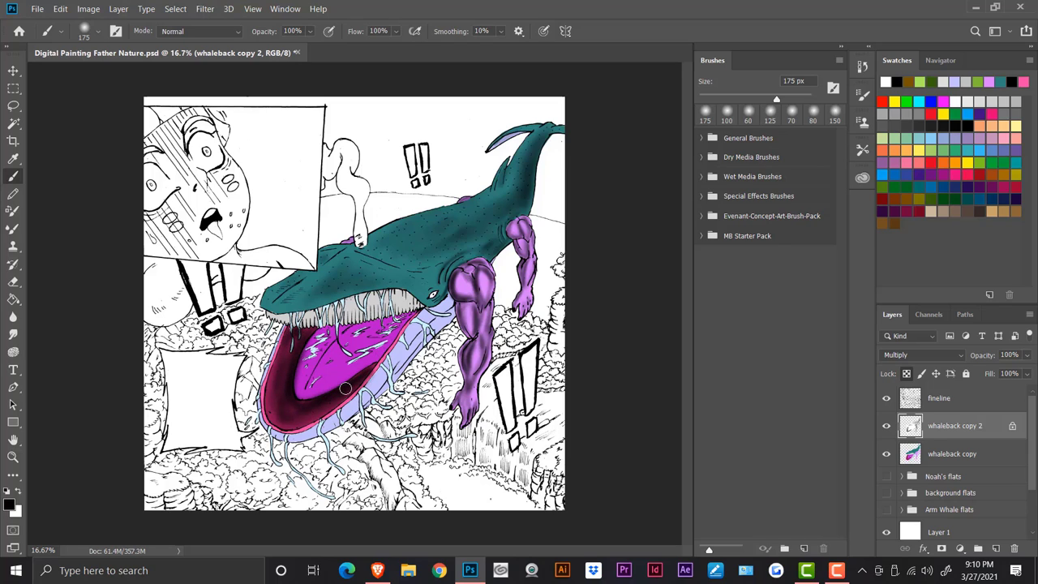
Shade the back of the magenta tongue beneath the upper teeth and along its centre crease with the soft brush at 90 px.
key(bracketleft)
key(ctrl+plus)
key(ctrl+plus)
key(bracketleft)
key(bracketleft)
key(bracketleft)
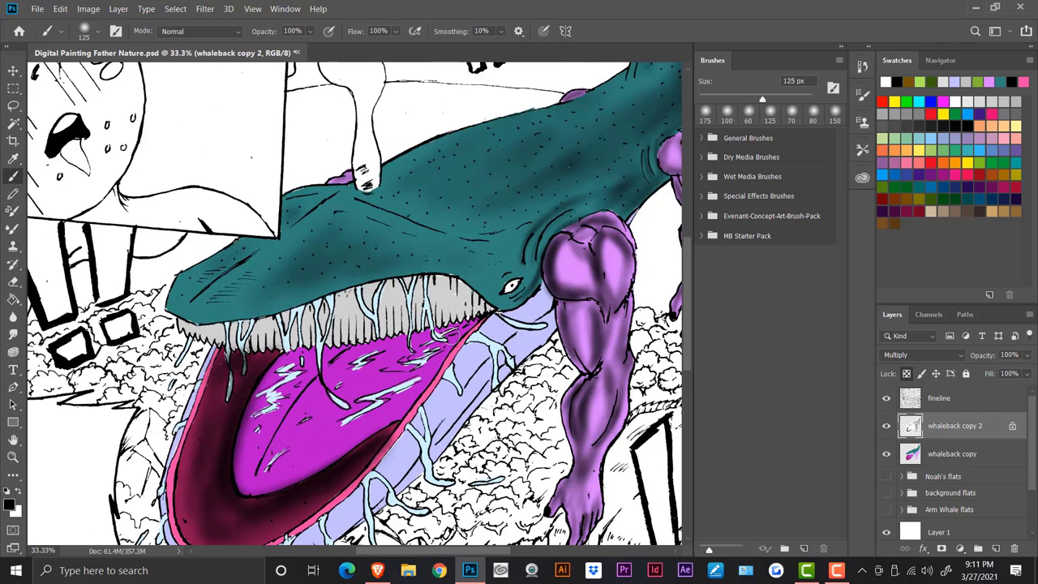
mouse_move(393, 342)
mouse_down()
mouse_move(332, 353)
mouse_move(308, 370)
mouse_move(305, 353)
mouse_move(295, 356)
mouse_move(241, 418)
mouse_up()
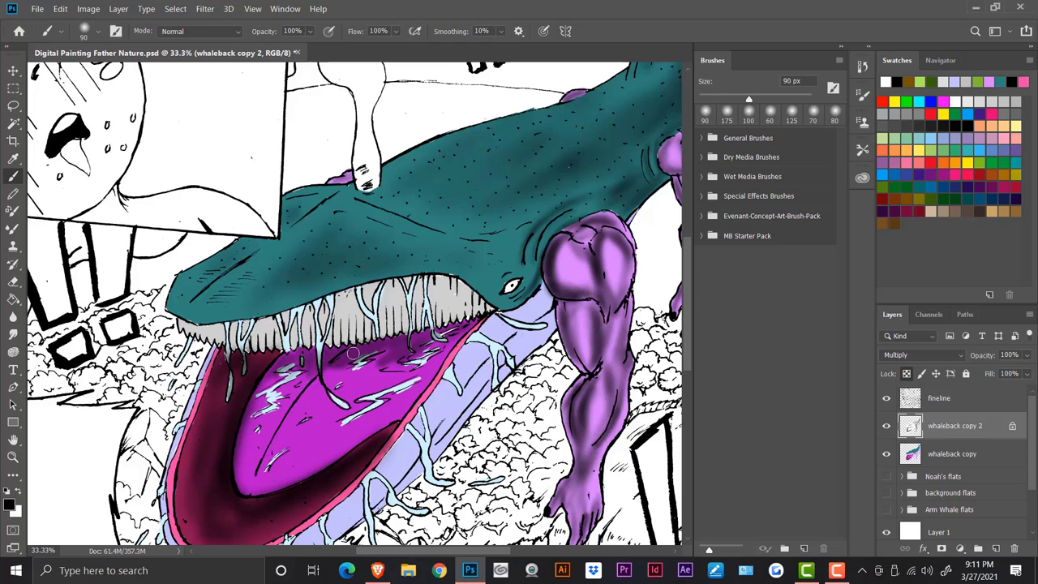
mouse_move(387, 357)
mouse_down()
mouse_move(326, 373)
mouse_move(401, 368)
mouse_move(438, 340)
mouse_move(381, 389)
mouse_move(308, 381)
mouse_move(246, 492)
mouse_move(337, 361)
mouse_up()
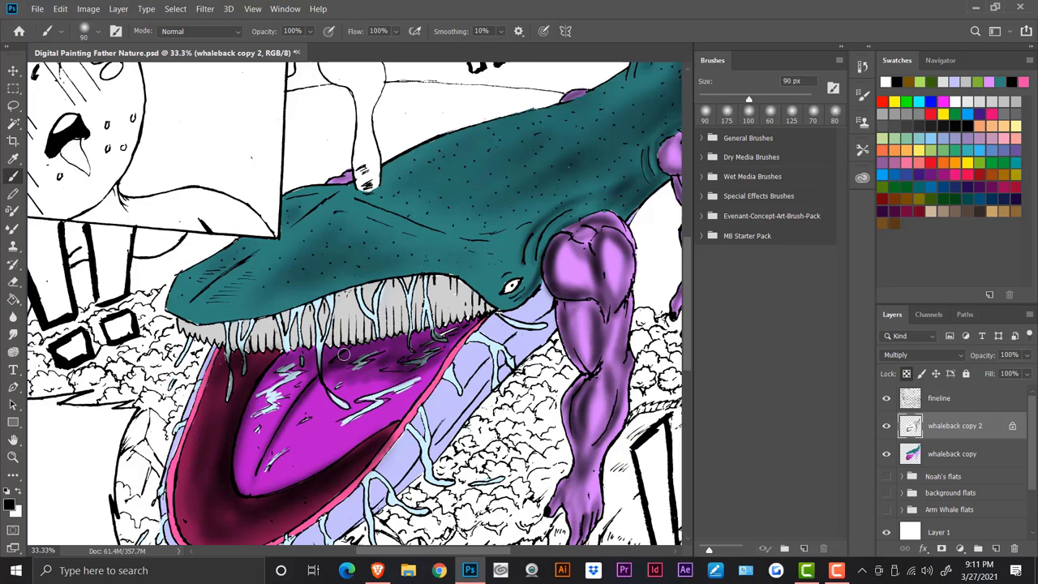
key(ctrl+minus)
key(ctrl+minus)
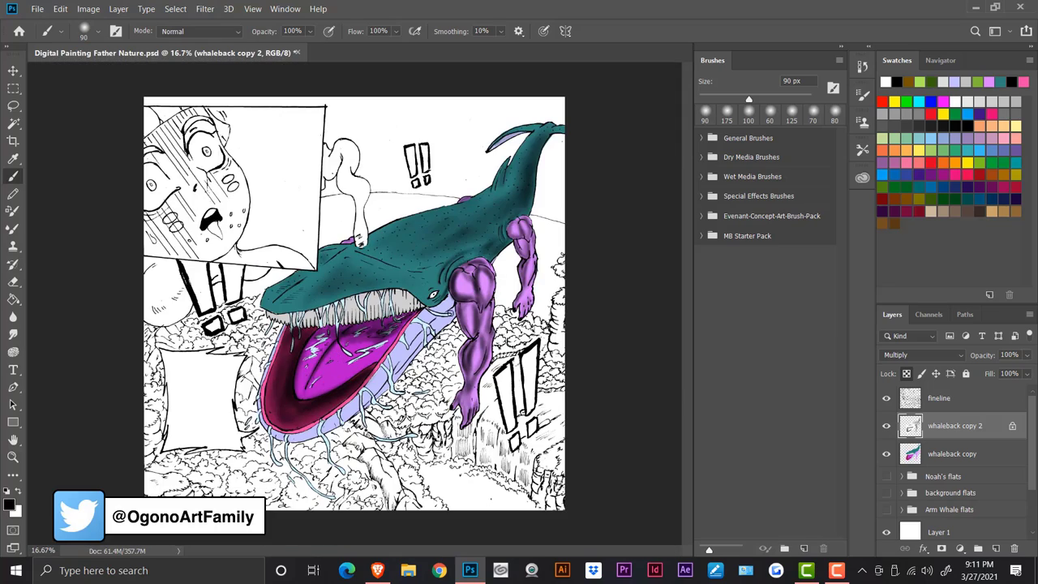
Shade the long folds of the lavender lower jaw near the mouth corner with the soft brush at 50 px.
key(ctrl+plus)
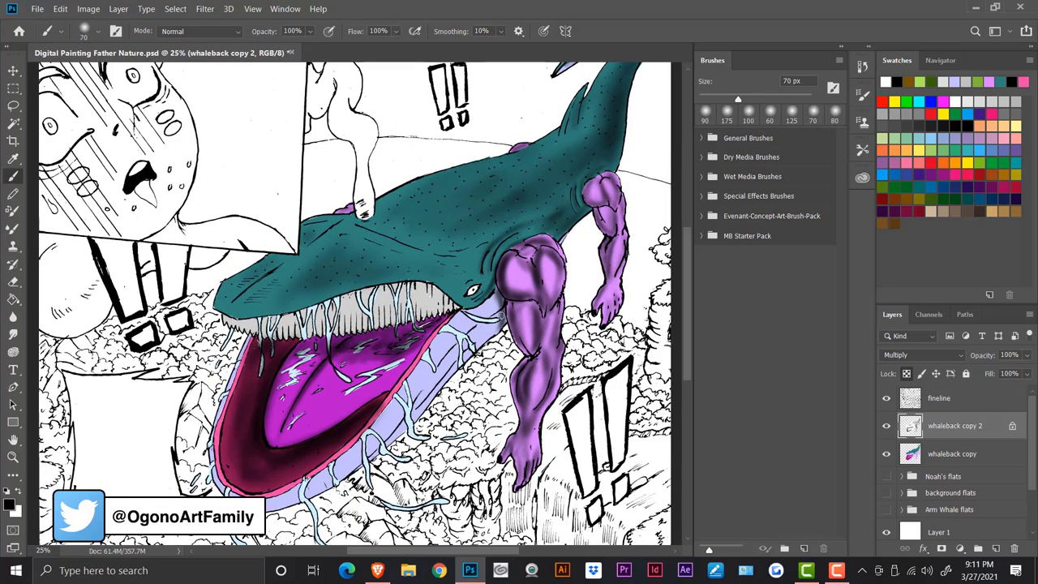
key(bracketleft)
key(bracketleft)
mouse_move(446, 358)
mouse_down()
mouse_move(434, 377)
mouse_move(496, 317)
mouse_up()
mouse_move(444, 362)
mouse_down()
mouse_move(410, 410)
mouse_move(475, 338)
mouse_up()
mouse_move(421, 403)
mouse_down()
mouse_move(409, 421)
mouse_move(493, 336)
mouse_up()
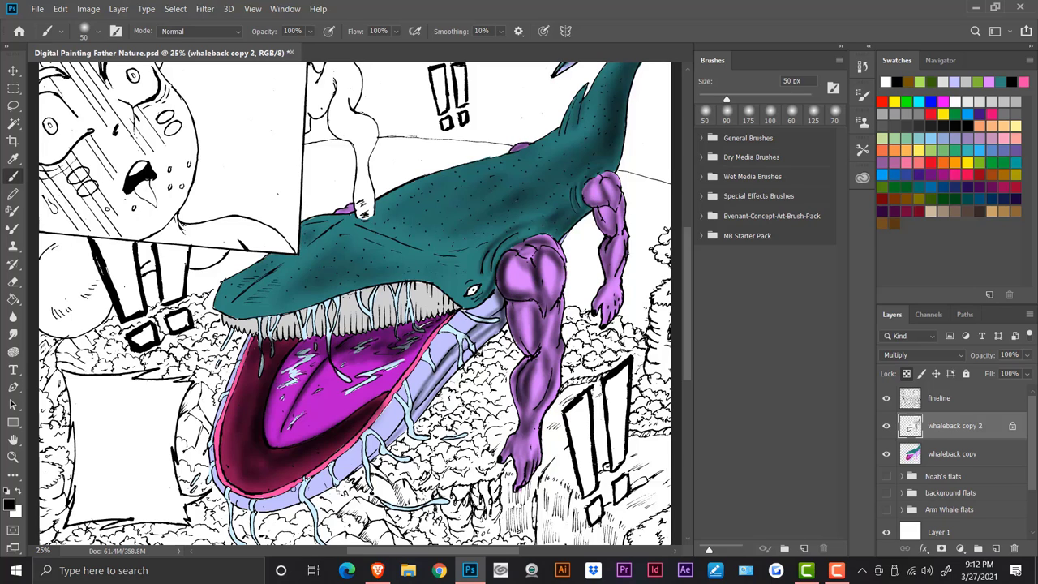
Shade the lavender jaw beside the pink lip, continuing around the front and far side of the mouth.
mouse_move(493, 298)
mouse_down()
mouse_move(457, 313)
mouse_move(376, 423)
mouse_move(385, 412)
mouse_up()
drag(357, 446, 356, 446)
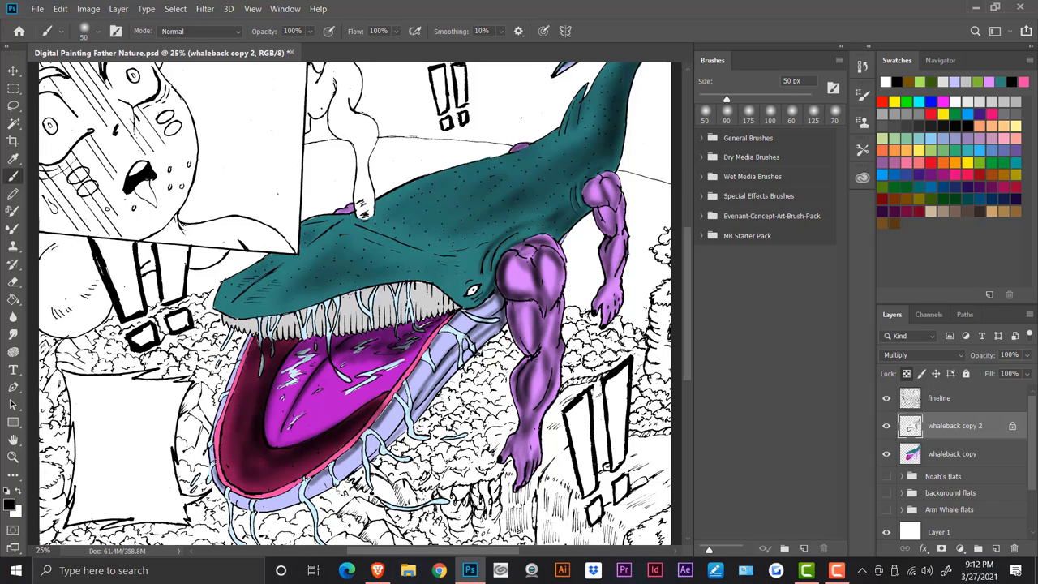
drag(216, 428, 263, 322)
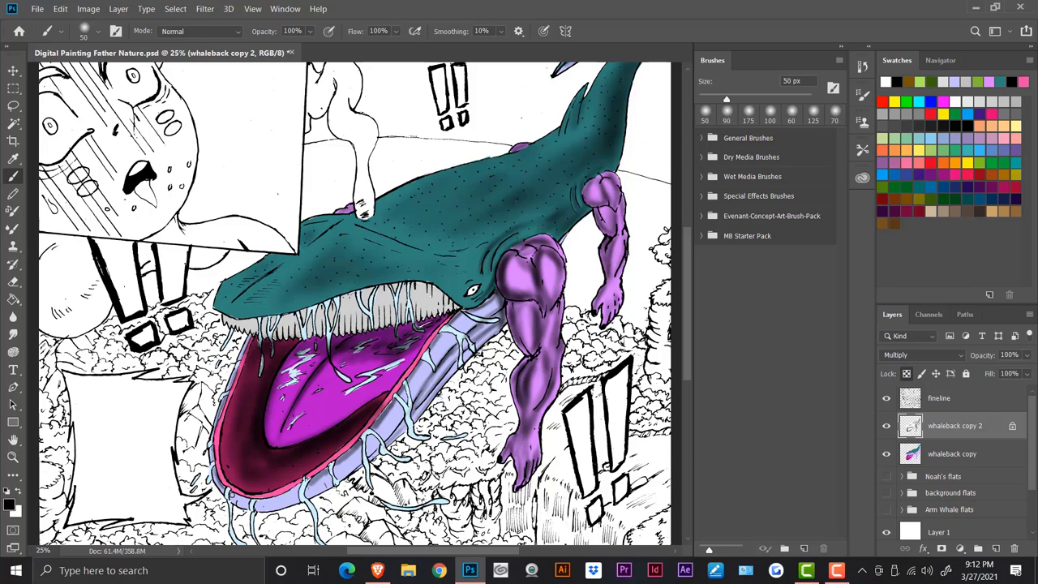
drag(267, 497, 299, 483)
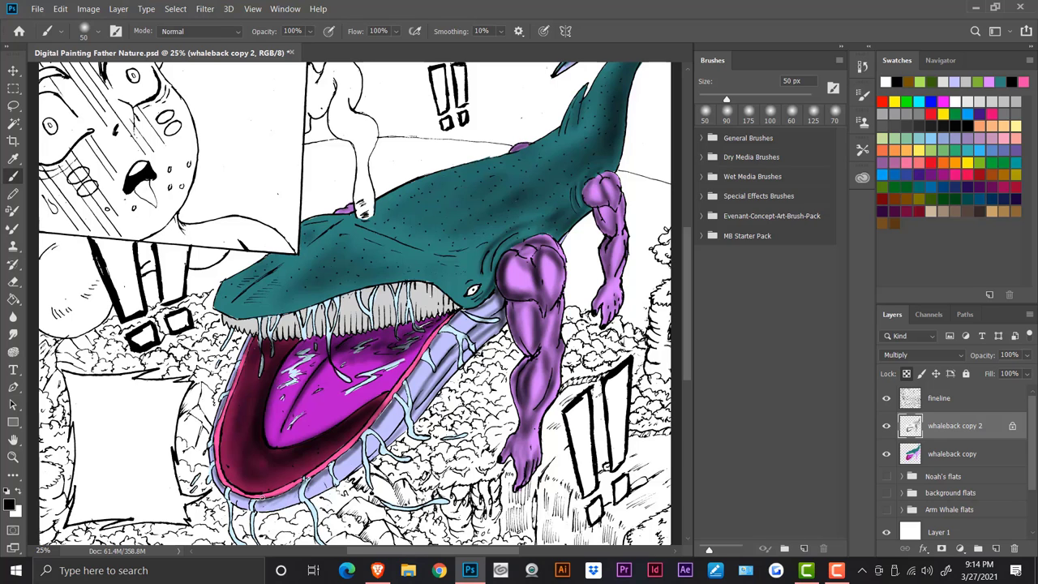
Deepen the fold shadows along the lavender lower jaw with the soft brush at 30 px.
key(ctrl+plus)
key(ctrl+plus)
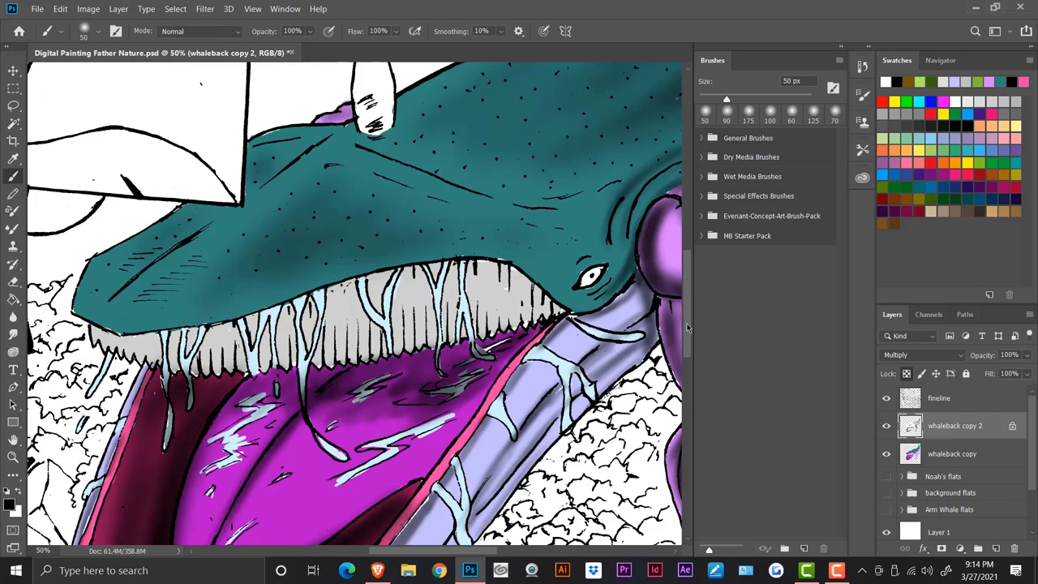
scroll(371, 410, down, 4)
key(bracketleft)
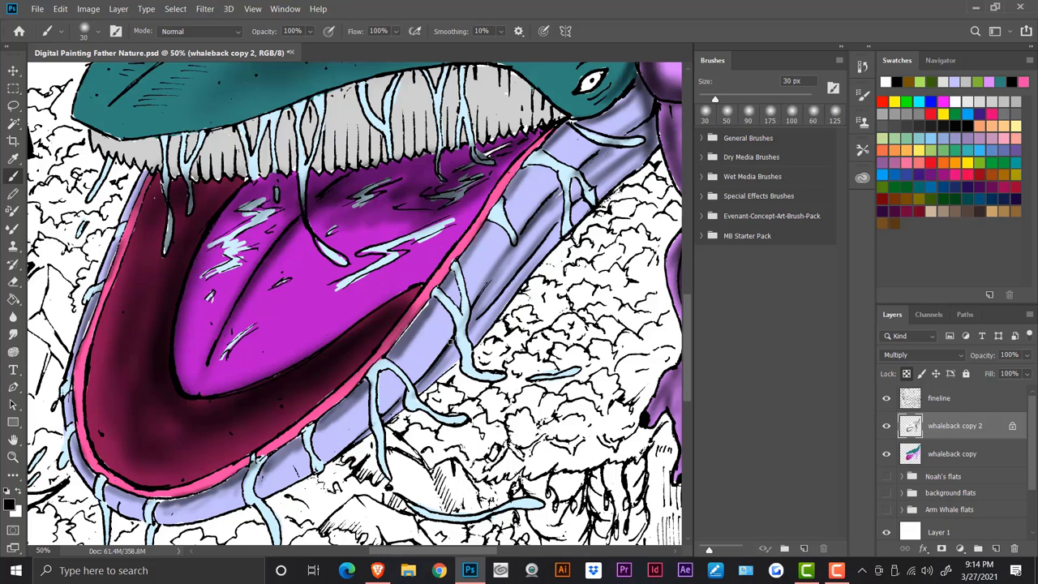
mouse_move(451, 340)
mouse_down()
mouse_move(490, 271)
mouse_move(553, 198)
mouse_move(651, 119)
mouse_move(645, 88)
mouse_move(611, 104)
mouse_up()
key(ctrl+minus)
key(ctrl+minus)
key(ctrl+minus)
key(ctrl+minus)
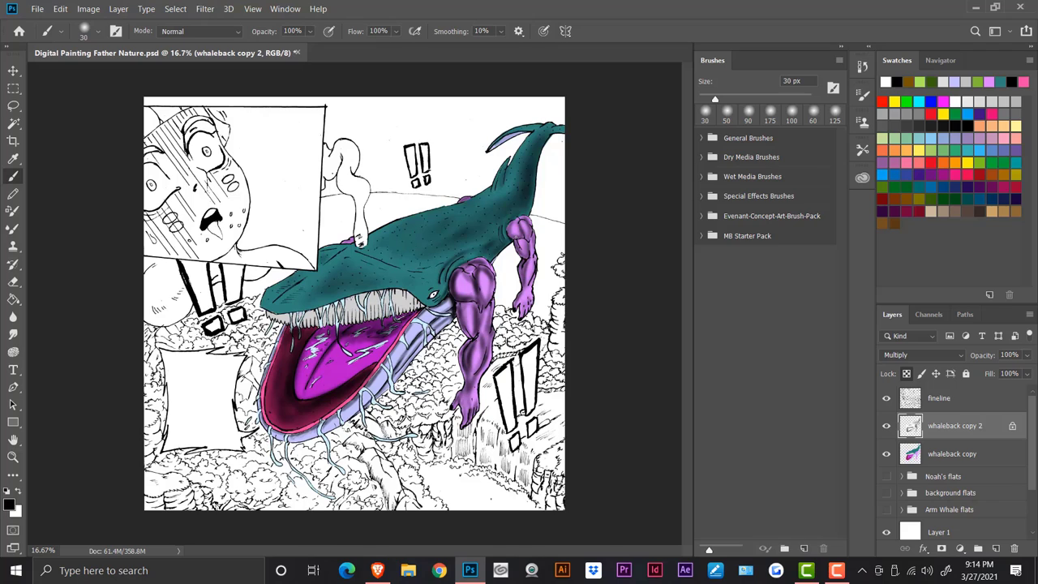
Shade between the grey teeth at the front of the upper jaw with the soft brush at 20 px.
key(ctrl+plus)
key(ctrl+plus)
drag(501, 549, 473, 550)
key(bracketleft)
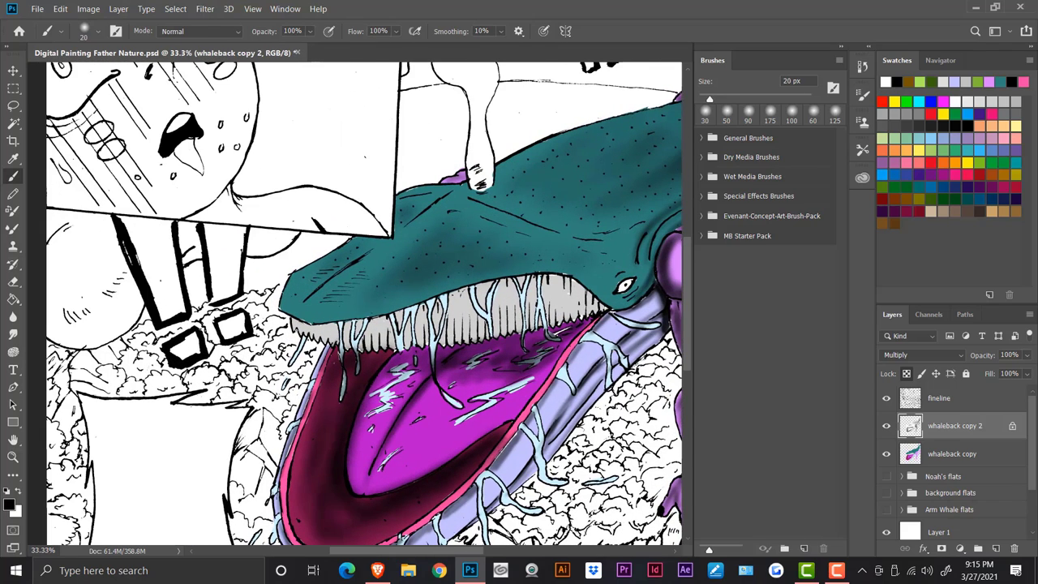
drag(308, 325, 319, 338)
mouse_move(326, 326)
mouse_down()
mouse_move(326, 342)
mouse_move(364, 344)
mouse_up()
mouse_move(370, 323)
mouse_down()
mouse_move(371, 344)
mouse_move(402, 322)
mouse_up()
mouse_move(401, 310)
mouse_down()
mouse_move(401, 329)
mouse_move(424, 329)
mouse_up()
drag(425, 305, 426, 346)
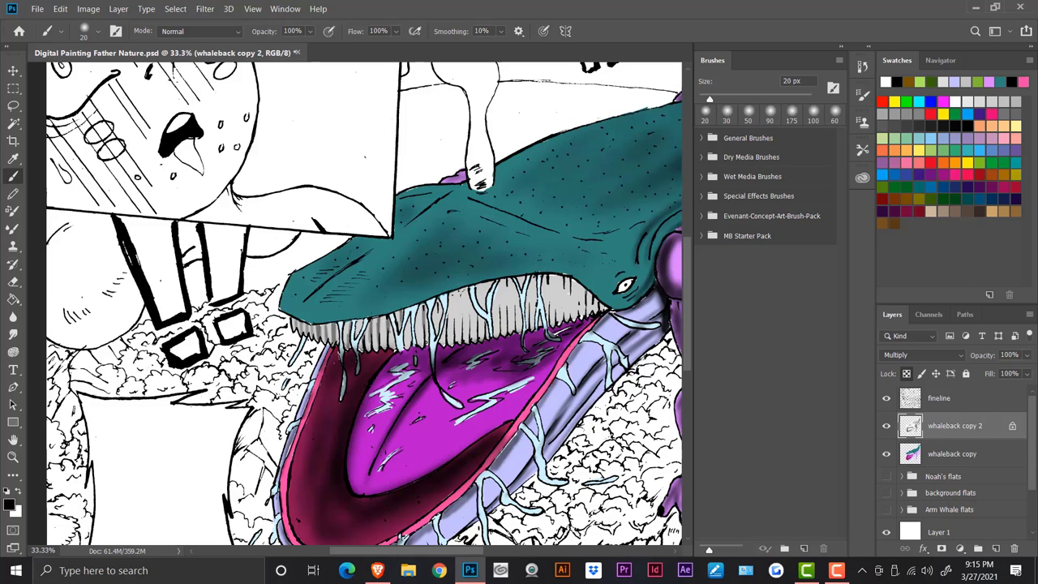
Continue shading the middle and rear grey teeth, enlarging the soft brush to 50 px.
drag(437, 298, 438, 321)
mouse_move(439, 313)
mouse_down()
mouse_move(439, 339)
mouse_move(447, 321)
mouse_move(454, 344)
mouse_up()
mouse_move(454, 295)
mouse_down()
mouse_move(453, 341)
mouse_move(450, 305)
mouse_up()
key(bracketright)
key(bracketright)
key(bracketright)
mouse_move(459, 297)
mouse_down()
mouse_move(460, 340)
mouse_move(485, 338)
mouse_up()
mouse_move(485, 284)
mouse_down()
mouse_move(487, 337)
mouse_move(516, 330)
mouse_up()
mouse_move(531, 292)
mouse_down()
mouse_move(532, 329)
mouse_move(551, 321)
mouse_up()
mouse_move(557, 280)
mouse_down()
mouse_move(565, 317)
mouse_move(602, 309)
mouse_move(580, 297)
mouse_up()
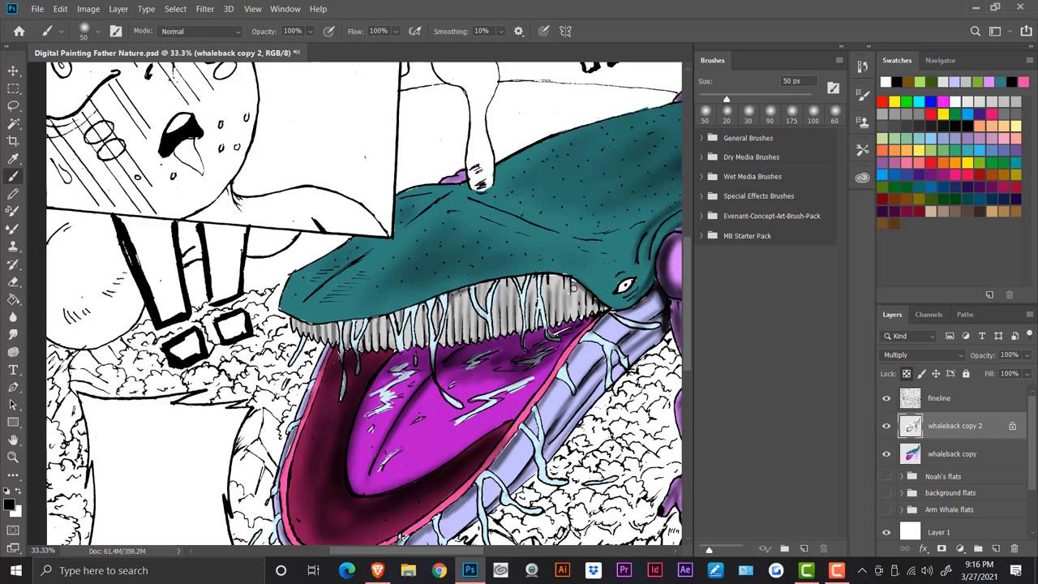
Paint a shadow across the tops of the teeth along the whole upper jaw with the soft brush at 90 px.
key(bracketright)
key(bracketright)
key(bracketright)
key(bracketright)
mouse_move(570, 289)
mouse_down()
mouse_move(542, 278)
mouse_move(492, 283)
mouse_move(369, 323)
mouse_move(308, 328)
mouse_move(527, 279)
mouse_move(577, 292)
mouse_move(507, 285)
mouse_move(356, 324)
mouse_move(296, 324)
mouse_up()
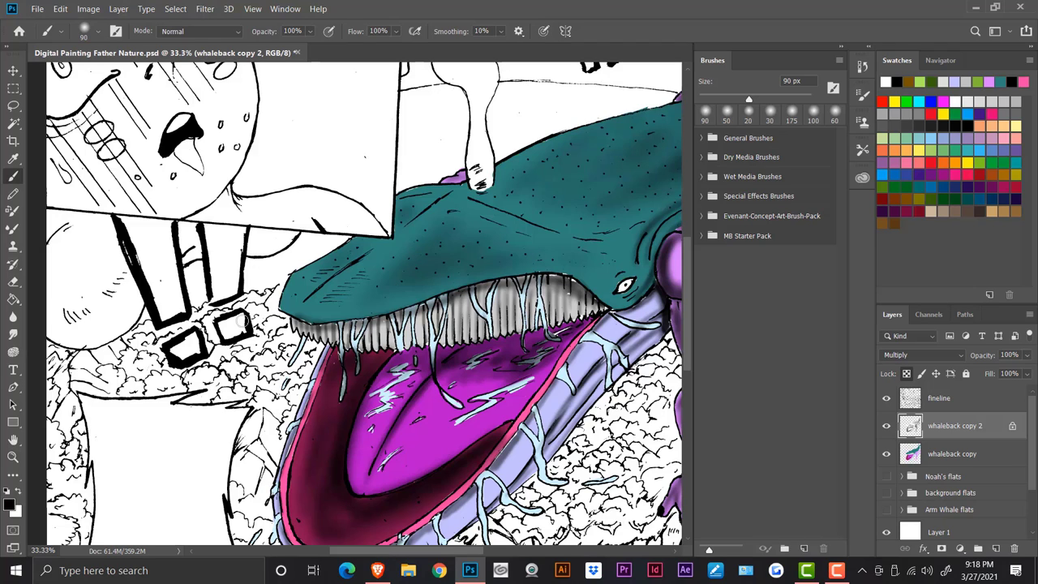
Deepen the shadow over the rear teeth with the soft brush at 175 px and compare the artwork with and without the shading layer.
key(bracketright)
key(bracketright)
key(bracketright)
key(bracketright)
drag(572, 291, 465, 297)
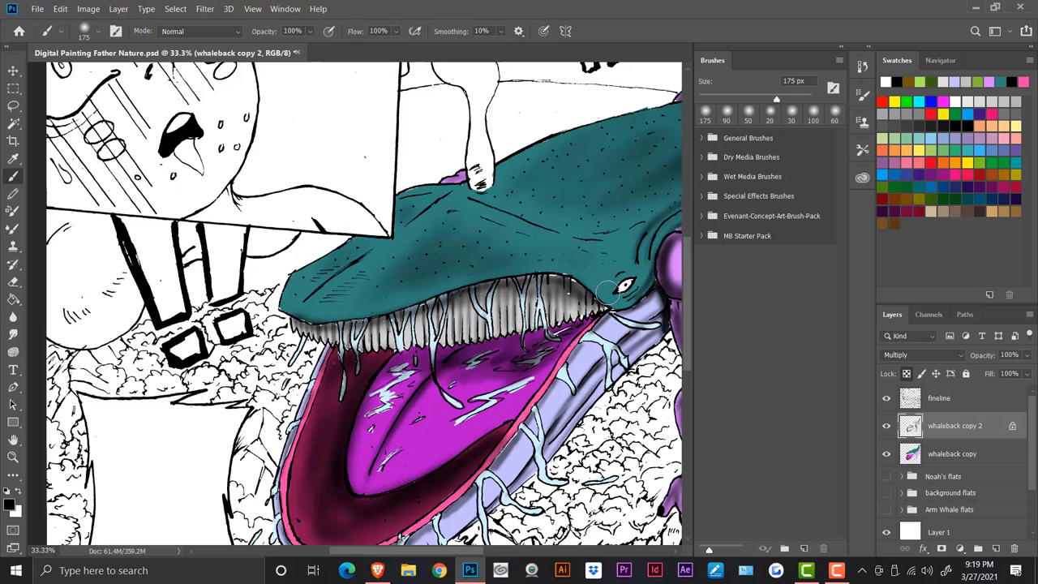
key(ctrl+minus)
key(ctrl+minus)
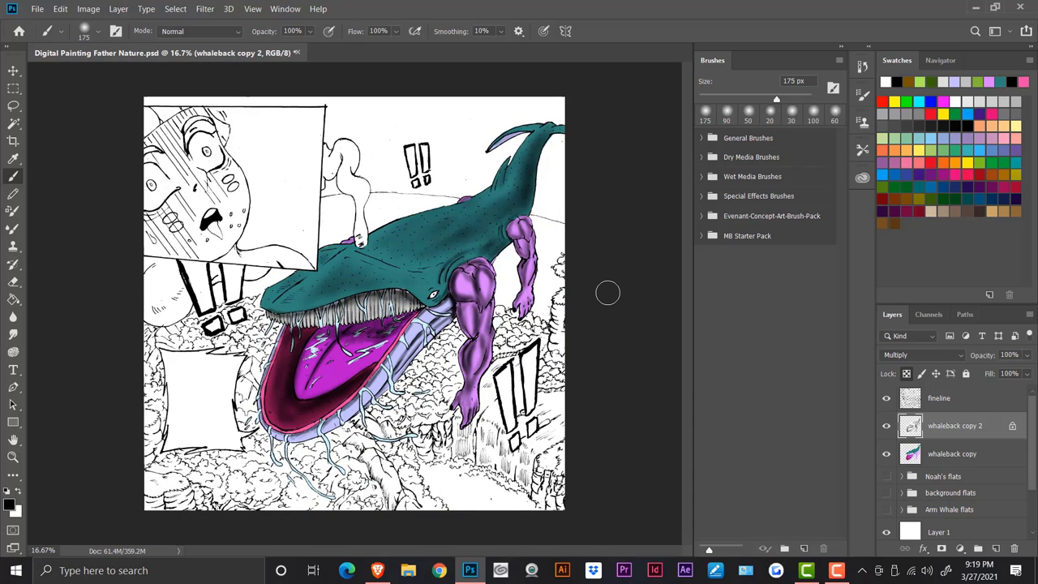
click(889, 430)
click(889, 431)
click(888, 430)
click(888, 430)
Duplicate the shading layer and darken the whaleback copy 2 layer into a solid black silhouette of the whale.
drag(953, 429, 995, 548)
click(60, 8)
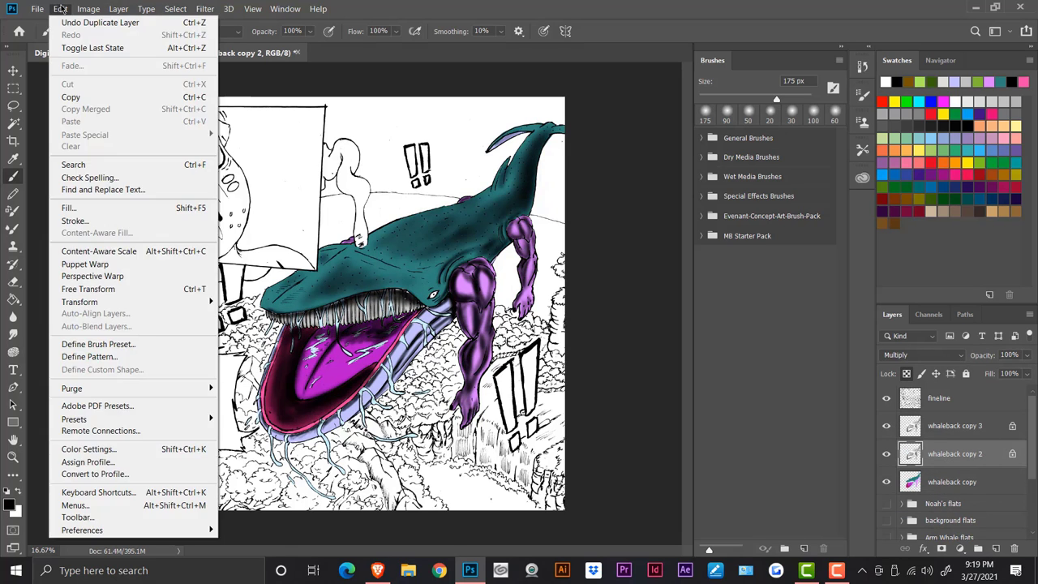
mouse_move(107, 42)
click(324, 107)
drag(617, 258, 533, 260)
key(Return)
key(b)
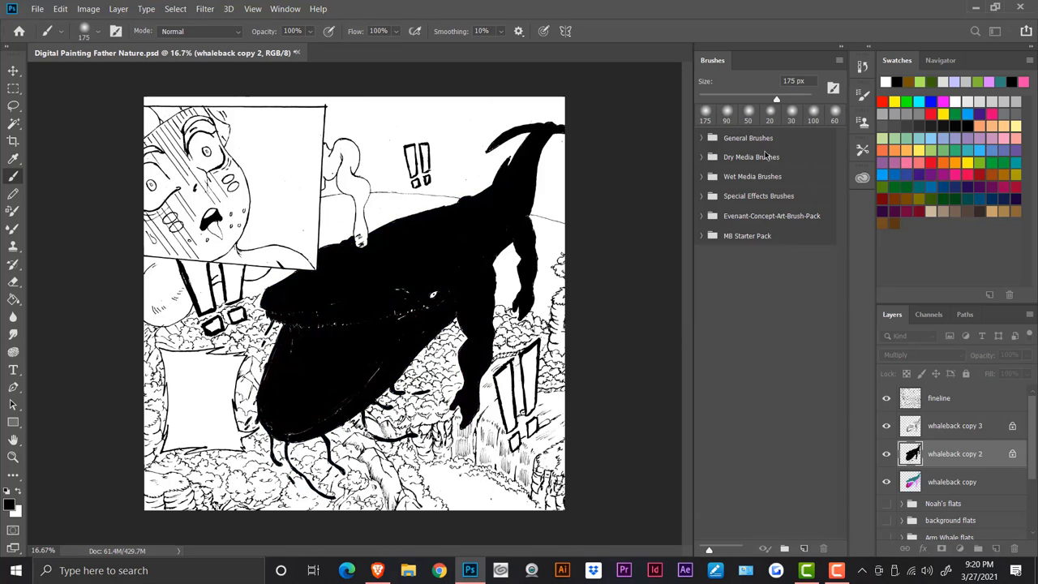
Unlock the transparent pixels of whaleback copy 2 and fill the gaps in the black silhouette with a hard round brush.
click(1012, 455)
mouse_move(989, 456)
mouse_down()
mouse_move(977, 486)
mouse_move(971, 455)
mouse_up()
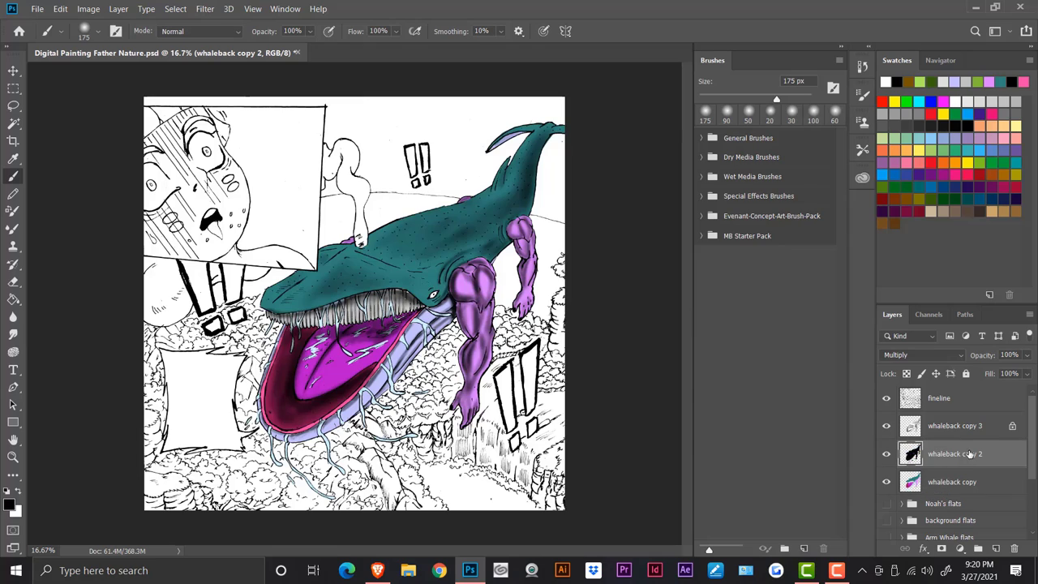
key(bracketright)
key(bracketright)
key(bracketright)
key(bracketright)
key(bracketright)
key(bracketright)
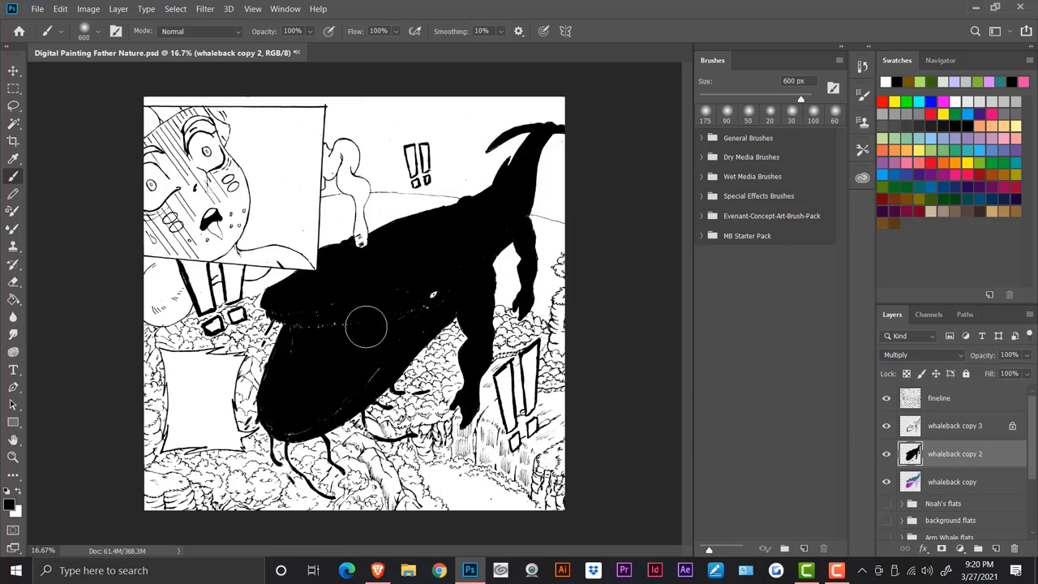
click(98, 31)
scroll(103, 195, up, 3)
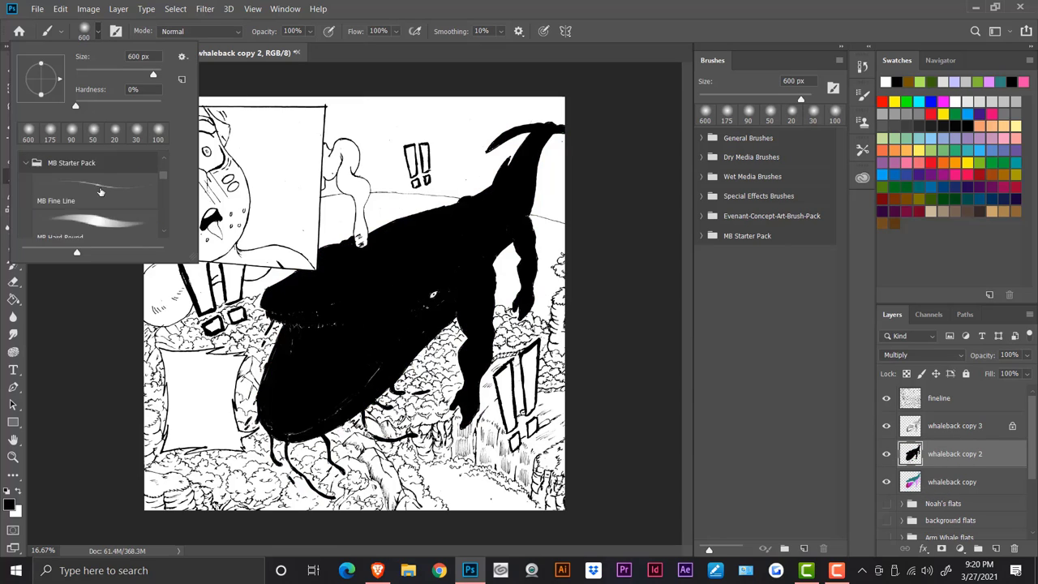
click(102, 193)
drag(75, 74, 132, 73)
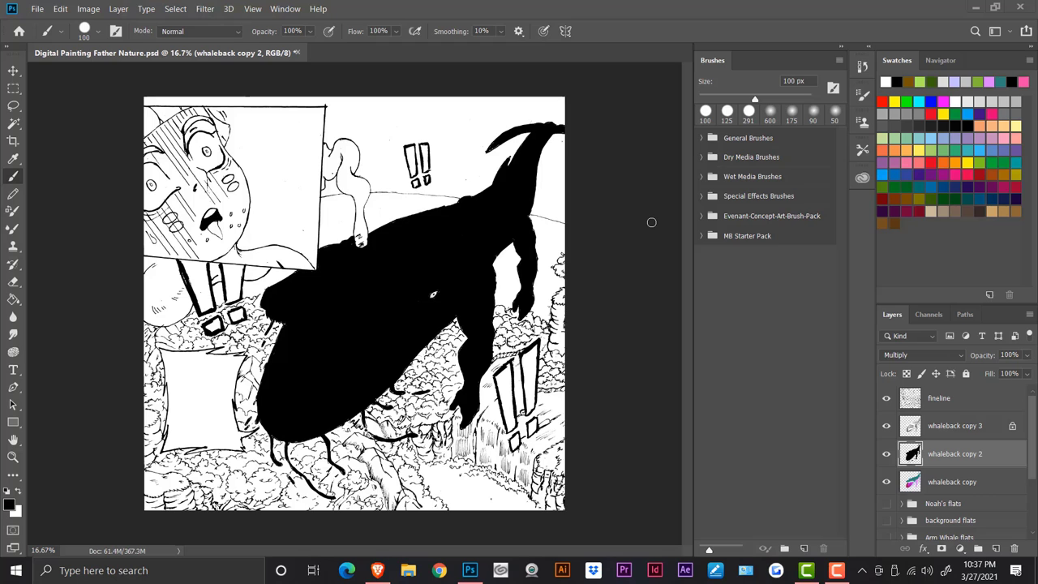
mouse_move(377, 570)
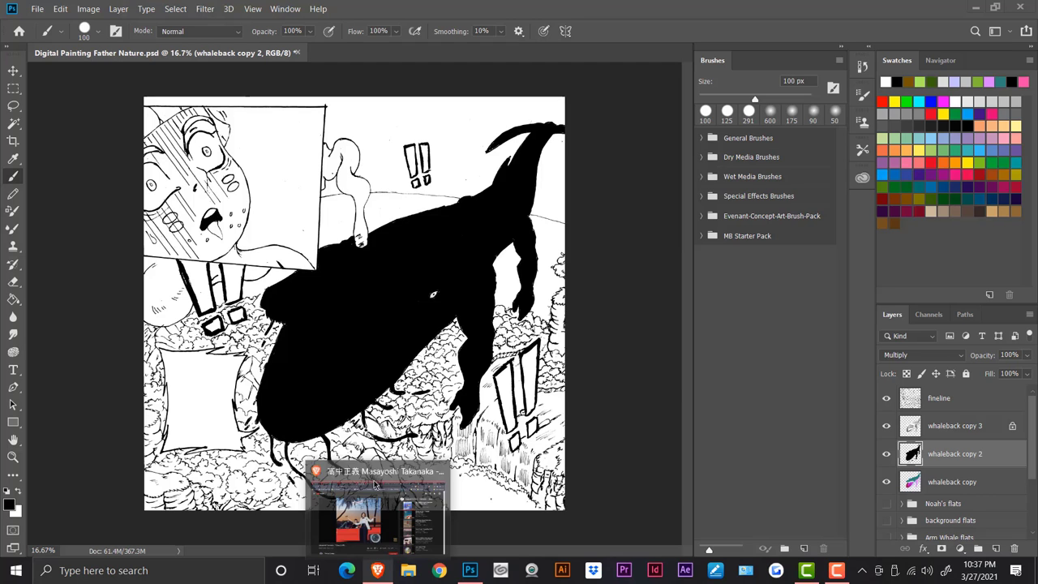
click(373, 496)
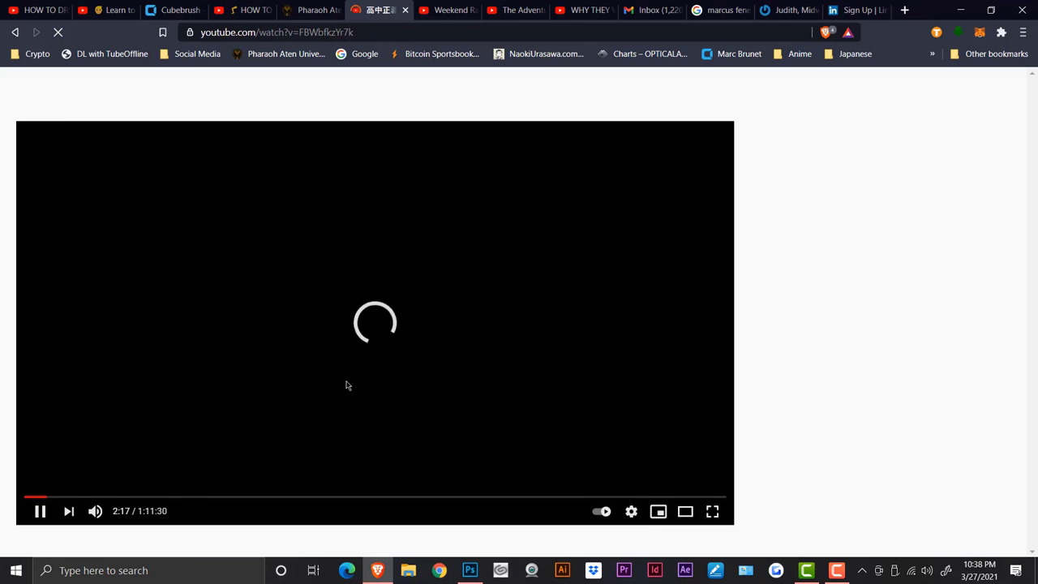
mouse_move(469, 570)
click(461, 510)
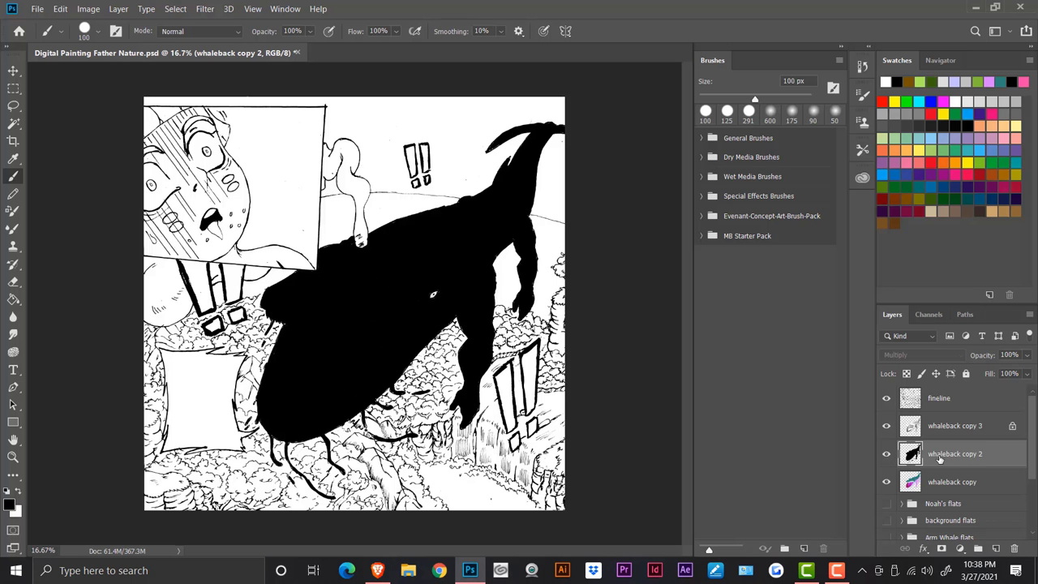
Move the black silhouette layer whaleback copy 2 below whaleback copy and check the shading by toggling whaleback copy 3.
drag(939, 458, 940, 489)
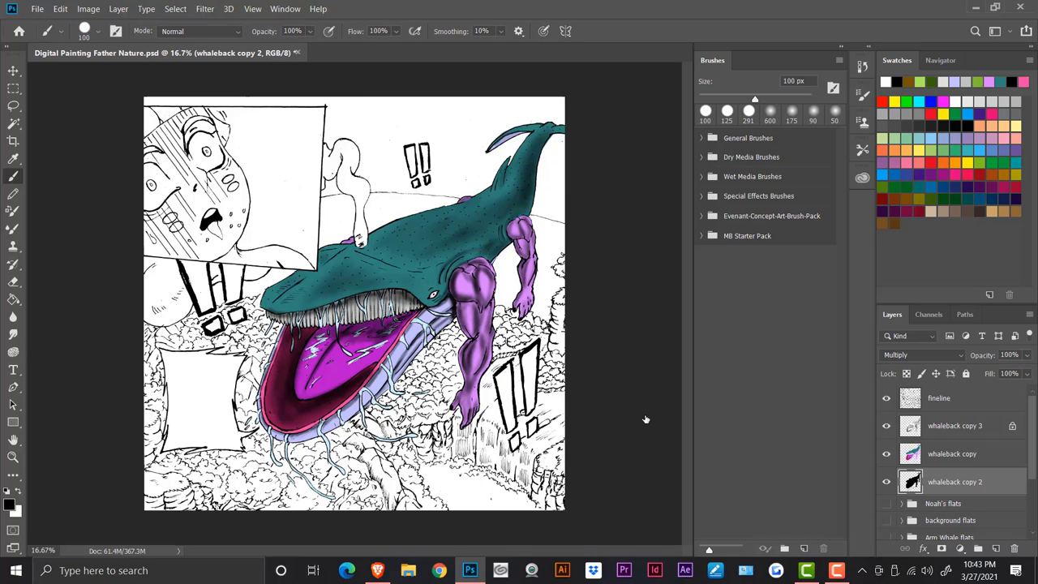
click(886, 427)
click(886, 427)
Make whaleback copy 3 the active layer and switch to a soft brush at 150 px.
click(933, 426)
key(ctrl+plus)
key(ctrl+plus)
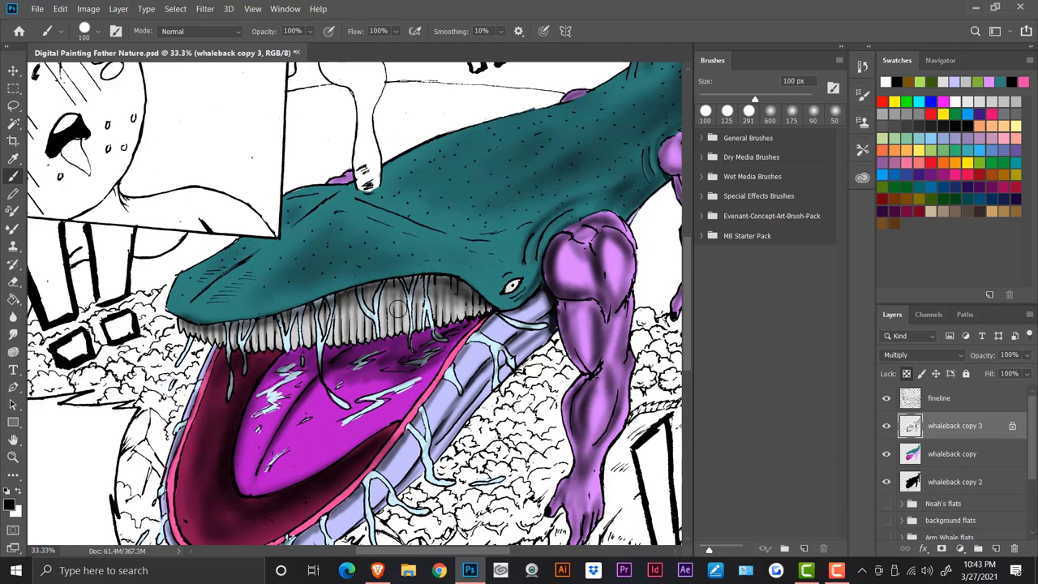
key(bracketleft)
key(bracketleft)
click(87, 31)
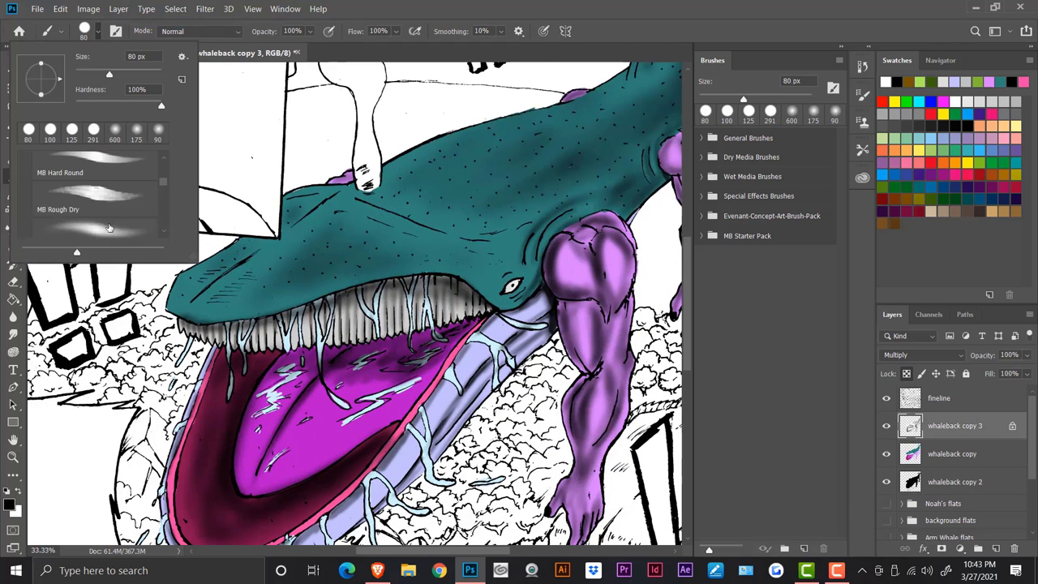
scroll(109, 227, down, 3)
double_click(101, 188)
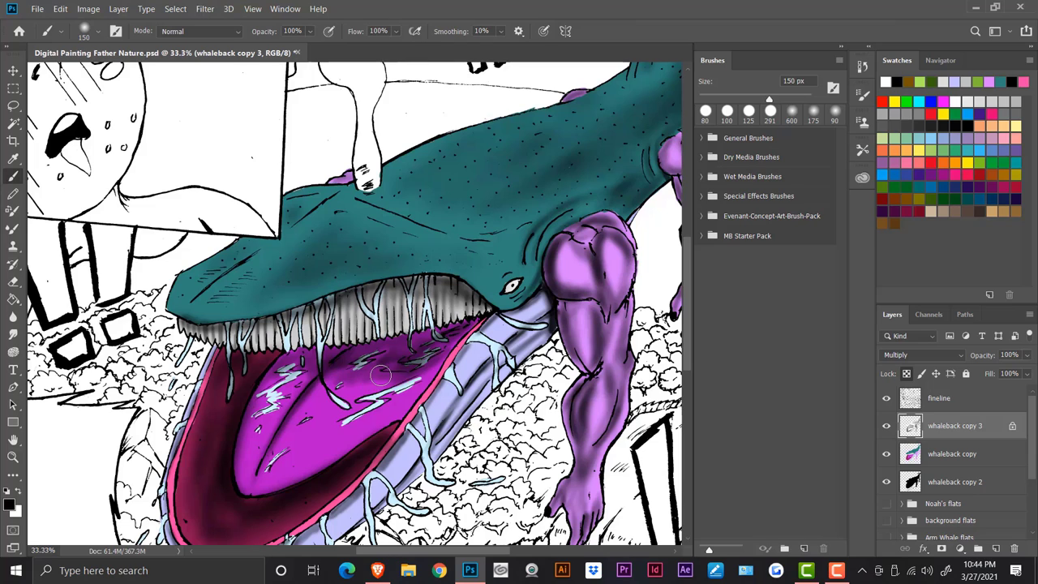
Reduce the soft brush to 70 px for shading the upper teeth toward the mouth corner.
key(bracketleft)
key(bracketleft)
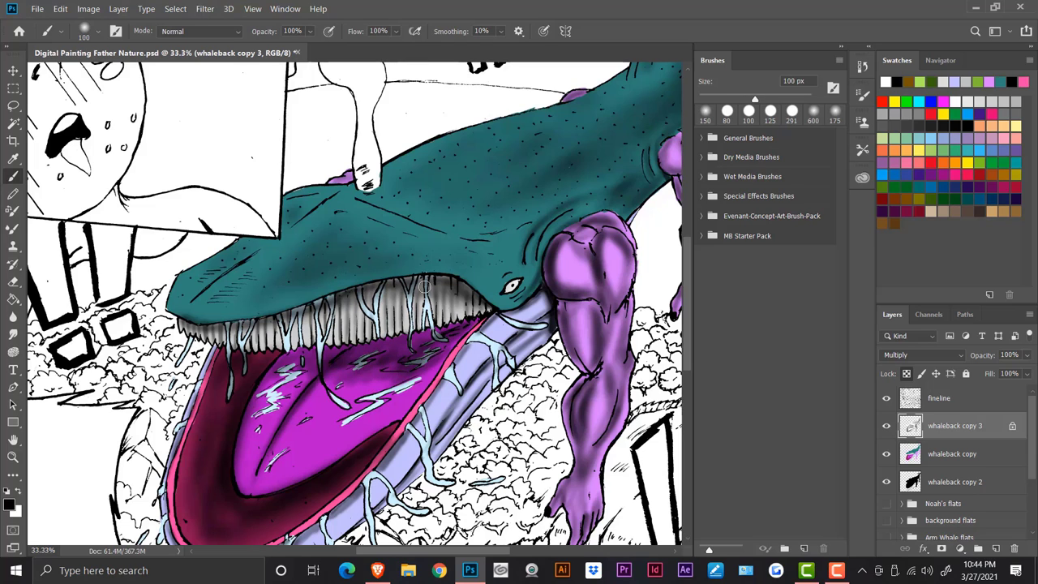
key(bracketleft)
key(bracketleft)
key(bracketleft)
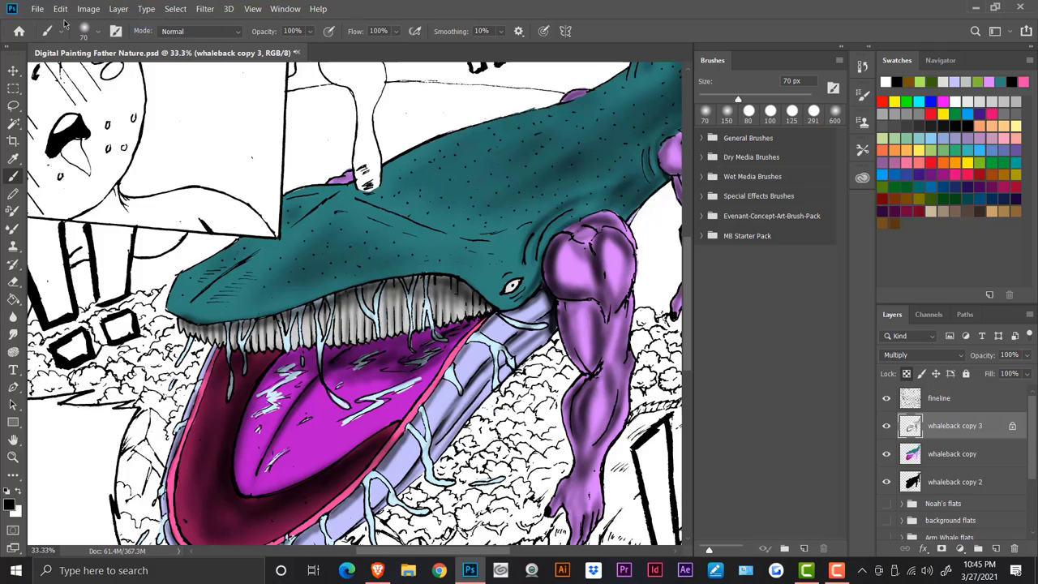
scroll(349, 291, up, 2)
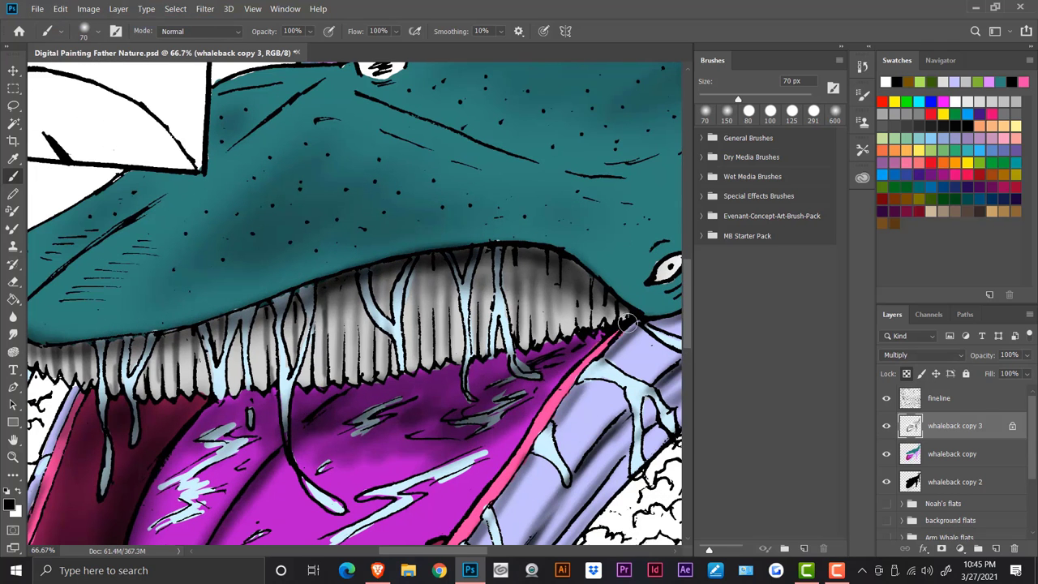
scroll(172, 313, down, 2)
scroll(172, 312, down, 3)
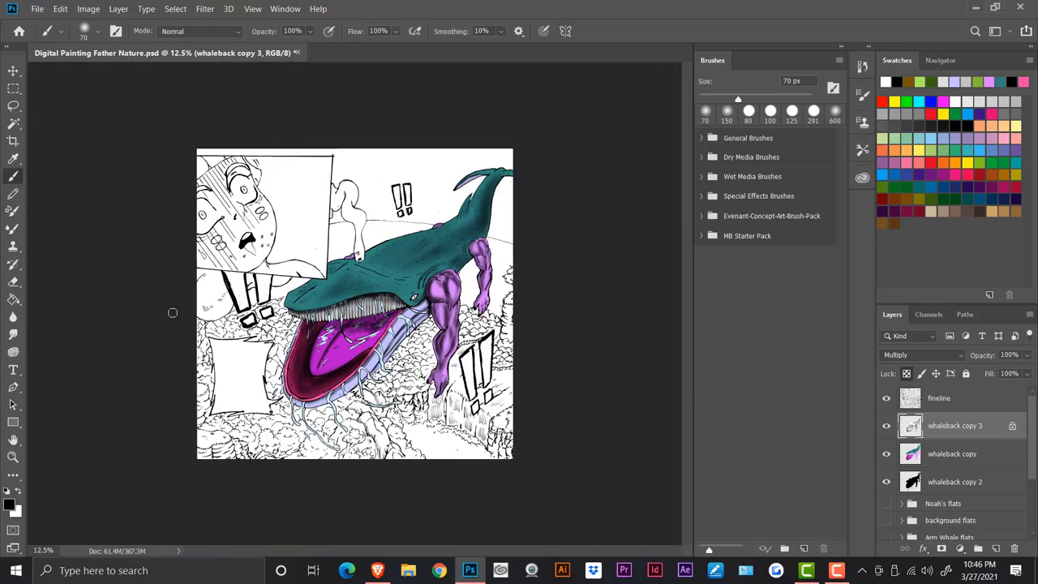
Shade the pink lip along the front edge of the lower jaw with the 70 px soft brush.
scroll(305, 350, up, 3)
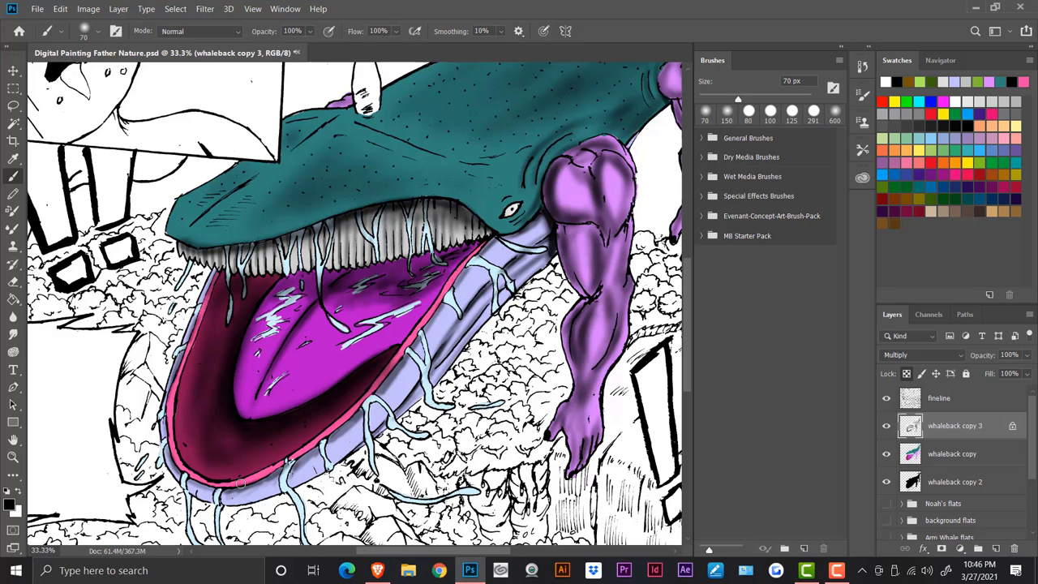
scroll(280, 435, down, 2)
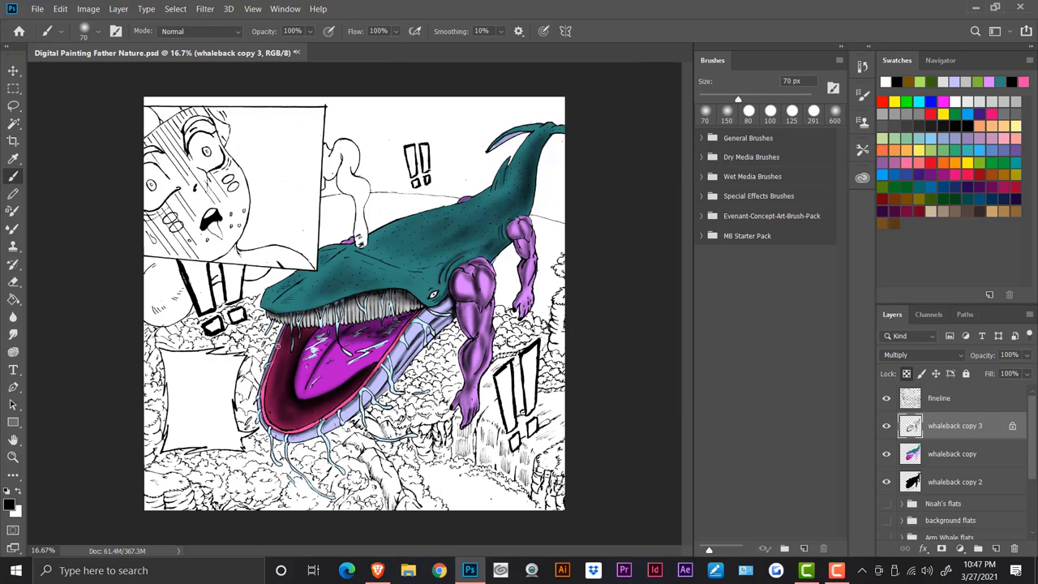
drag(266, 408, 264, 389)
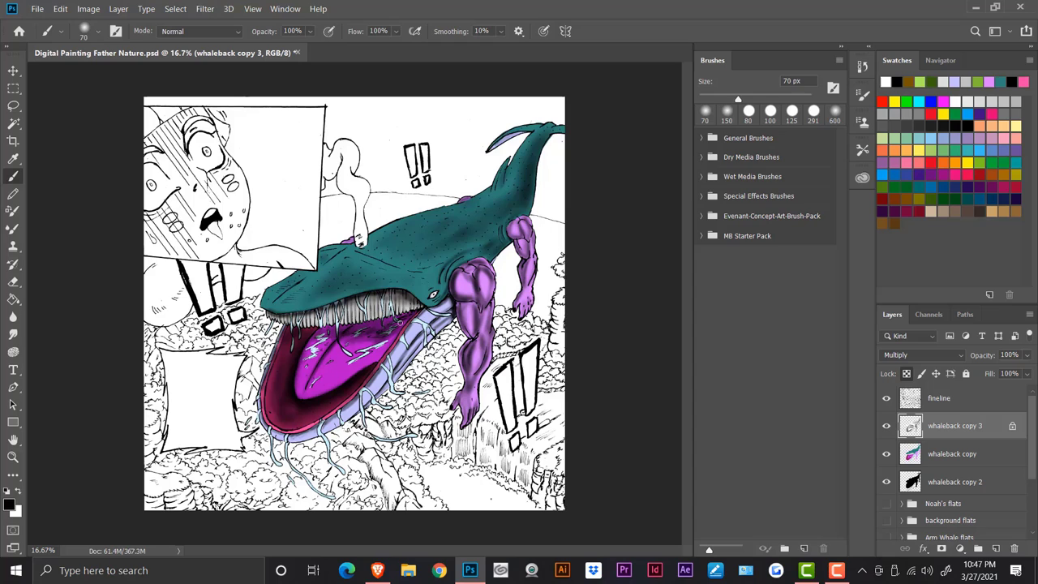
Darken the middle of the whale's back with the soft brush at 175 px.
key(bracketright)
key(bracketright)
key(bracketright)
key(bracketright)
key(bracketright)
key(bracketright)
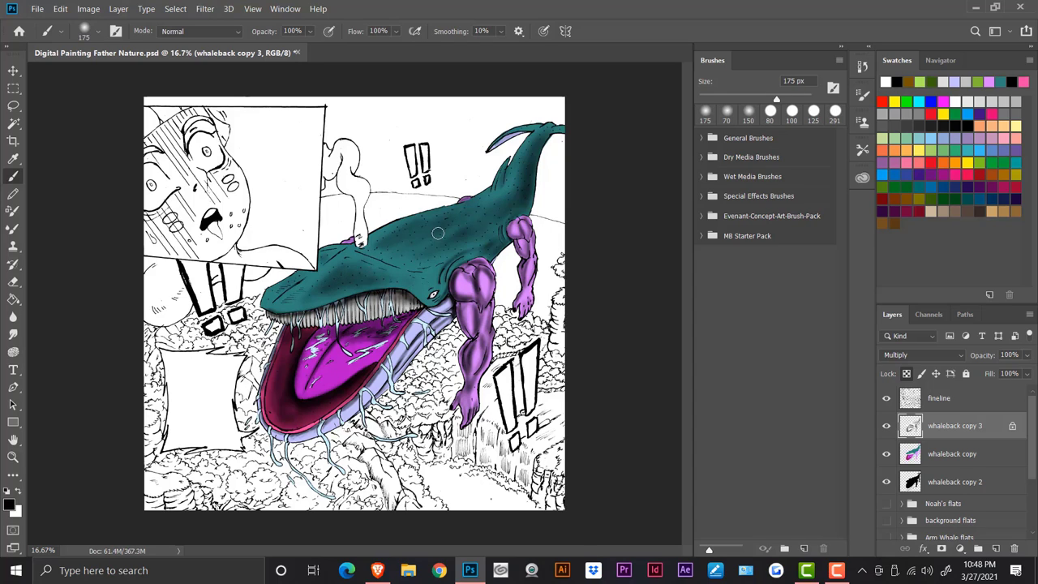
mouse_move(438, 233)
mouse_down()
mouse_move(502, 198)
mouse_move(510, 178)
mouse_move(397, 251)
mouse_move(444, 256)
mouse_up()
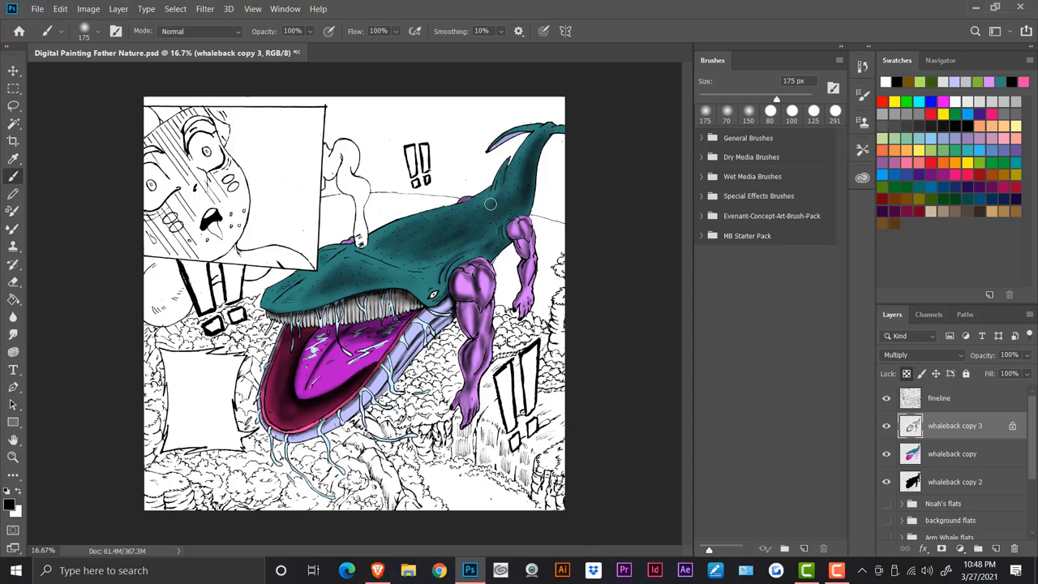
Shade the top of the whale's head below the panel corner and hand with the soft brush at 100 px.
key(bracketleft)
key(bracketleft)
key(bracketleft)
mouse_move(322, 259)
mouse_down()
mouse_move(411, 224)
mouse_move(266, 280)
mouse_move(270, 293)
mouse_move(377, 247)
mouse_up()
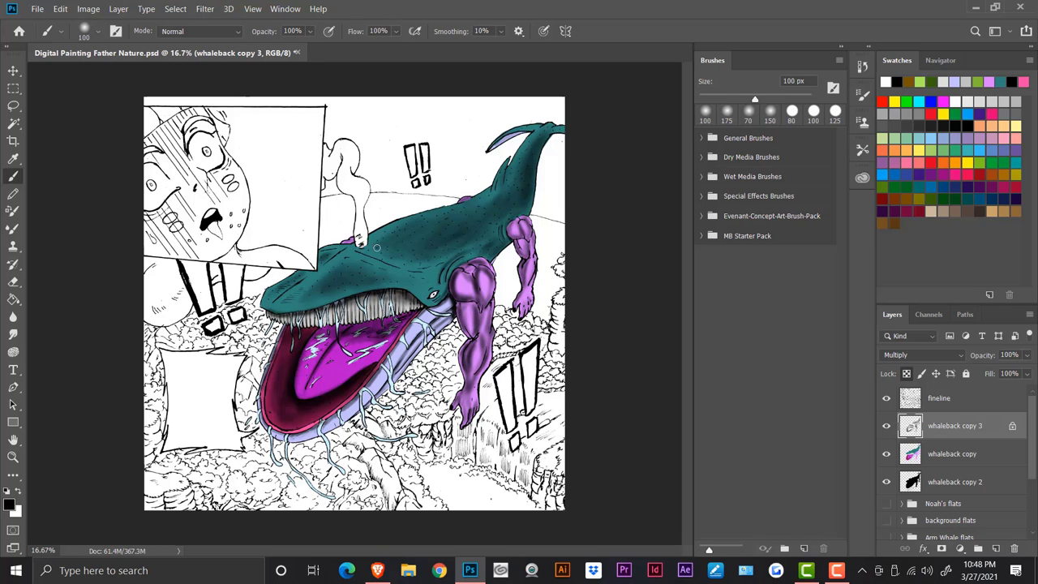
Shade the underside of the tail fluke and the jaw corner behind the mouth with the soft brush at 80 px.
key(bracketleft)
key(bracketleft)
drag(518, 136, 496, 145)
drag(449, 298, 436, 311)
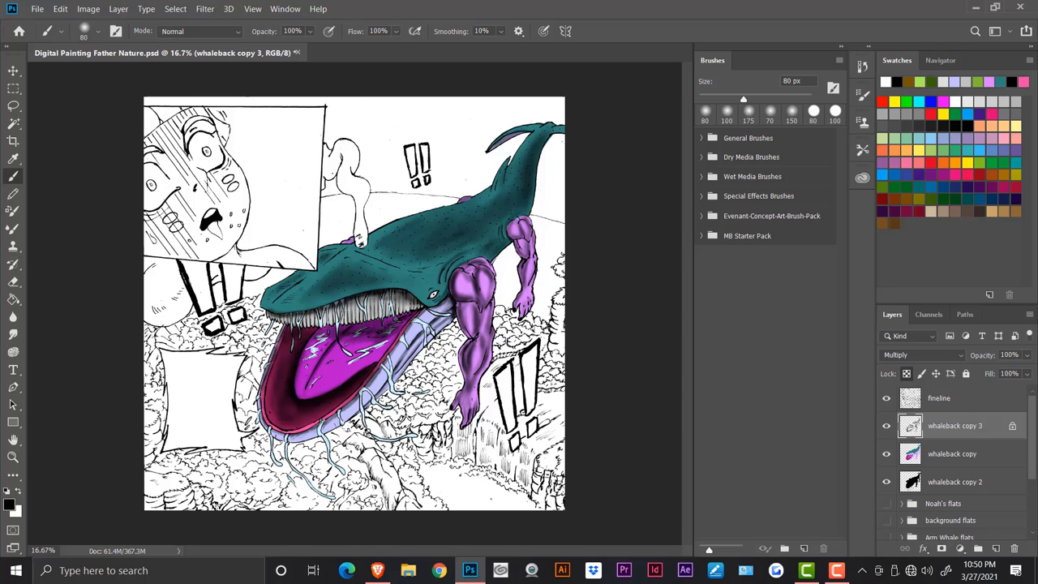
Shade the front arm from the elbow up to the shoulder with the soft brush at 45 px.
key(ctrl+plus)
mouse_move(528, 367)
mouse_down()
mouse_move(462, 369)
mouse_move(454, 410)
mouse_up()
key(bracketleft)
key(bracketleft)
key(bracketleft)
key(bracketleft)
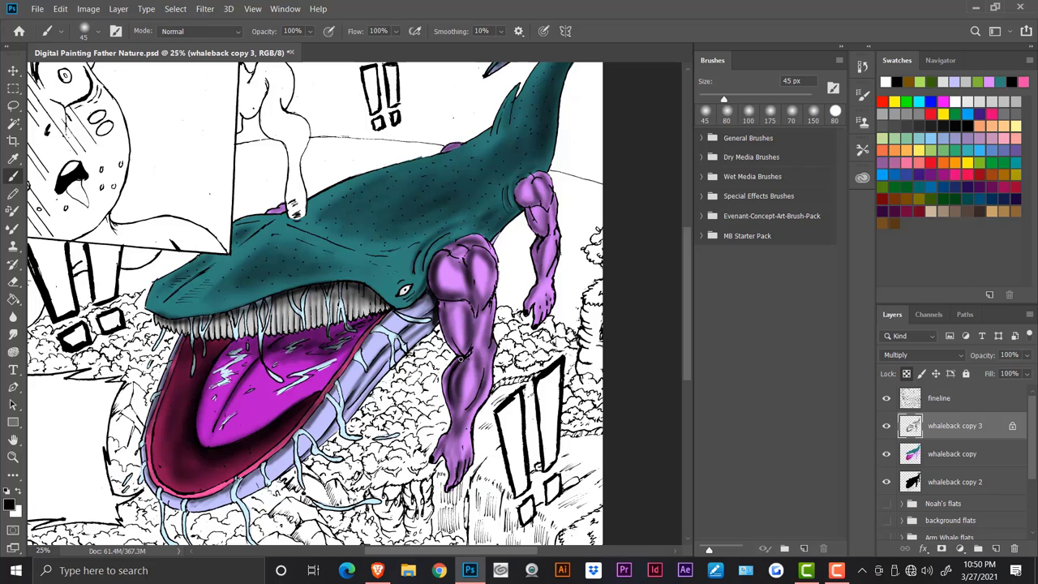
mouse_move(460, 353)
mouse_down()
mouse_move(444, 305)
mouse_move(474, 344)
mouse_move(492, 287)
mouse_up()
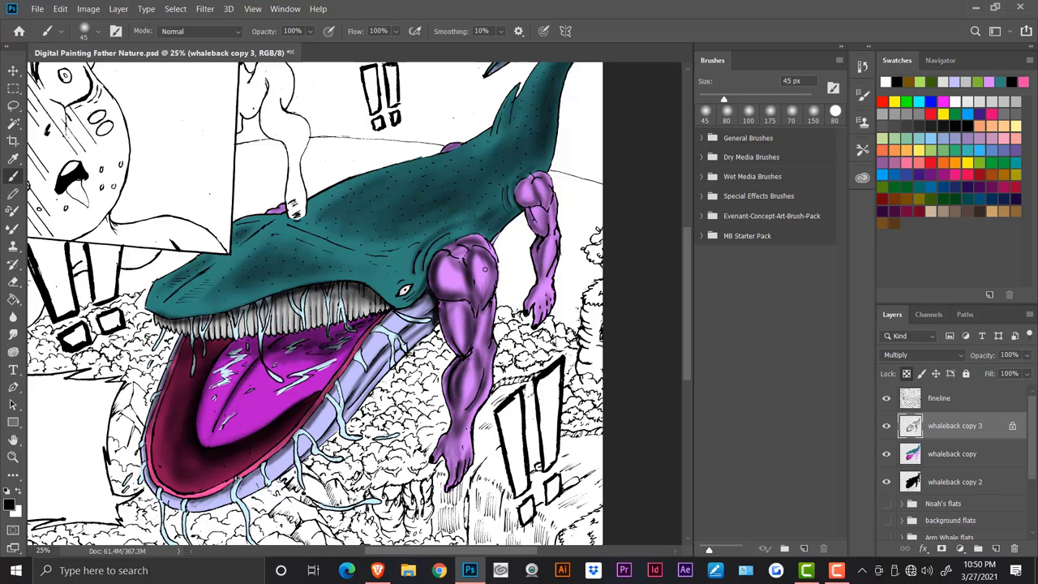
Try darkening the front shoulder at 150 px and the area above the eye at 100 px.
key(bracketright)
key(bracketright)
key(bracketright)
key(bracketright)
key(bracketright)
key(bracketright)
key(bracketright)
key(bracketright)
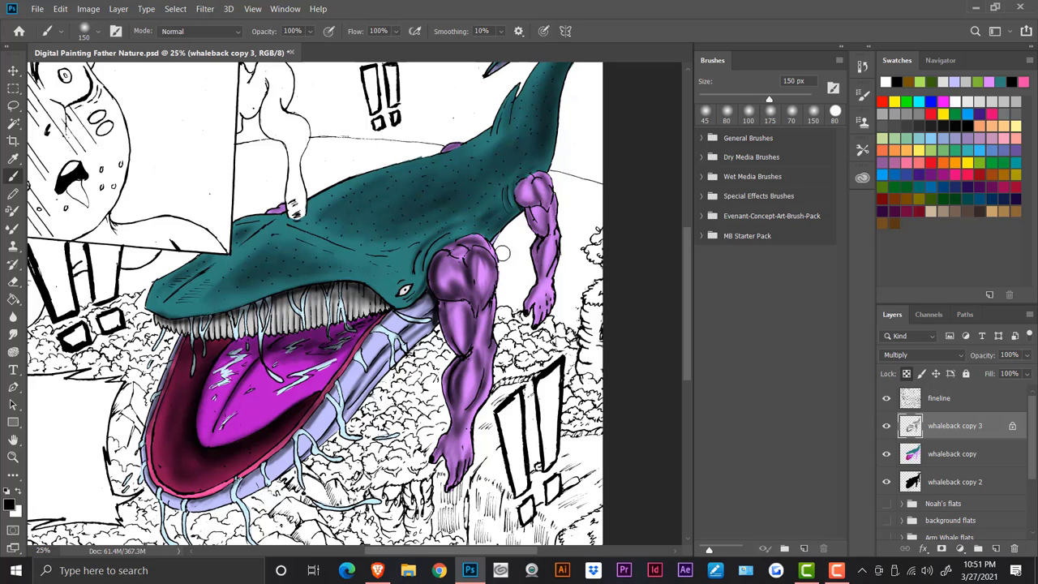
drag(442, 259, 445, 270)
key(bracketleft)
key(bracketleft)
click(396, 268)
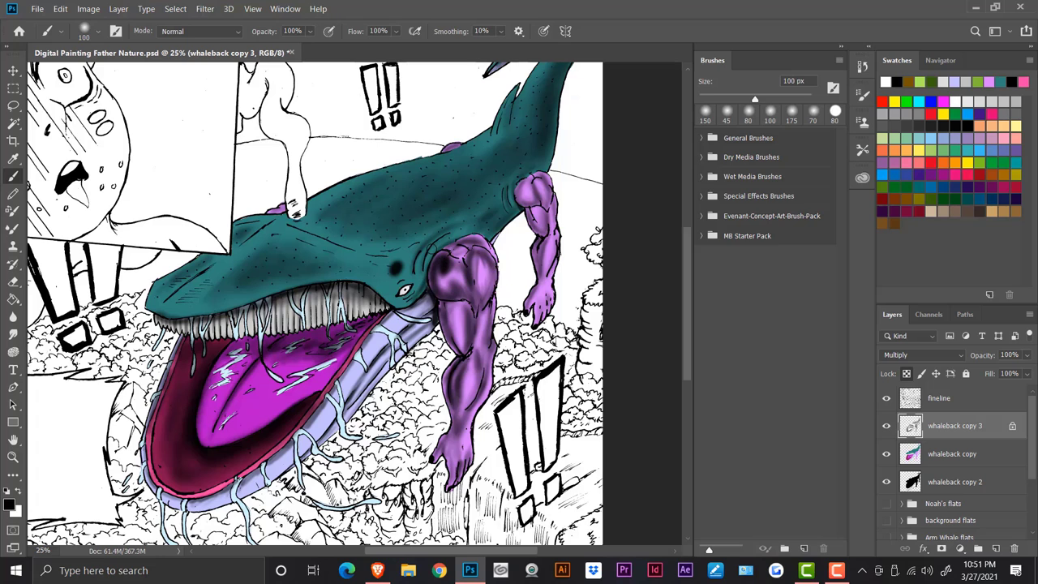
Undo the dark brush spots on the front shoulder and above the eye.
key(bracketleft)
key(bracketleft)
key(bracketleft)
key(bracketleft)
key(bracketleft)
key(bracketleft)
key(bracketleft)
key(bracketleft)
key(bracketleft)
key(bracketleft)
key(bracketleft)
key(bracketleft)
key(bracketleft)
key(bracketleft)
click(62, 10)
click(67, 22)
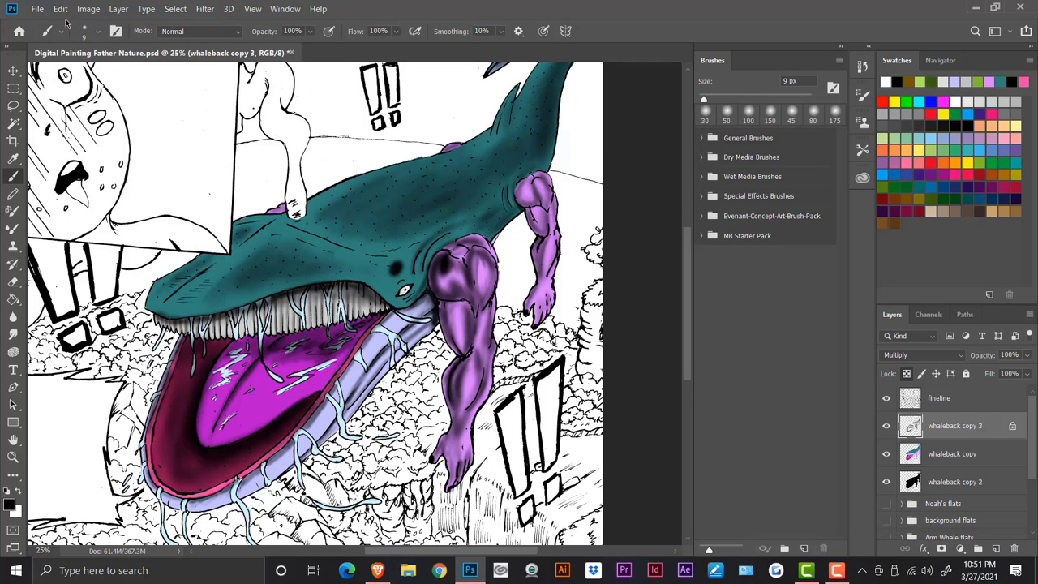
click(61, 9)
click(67, 22)
key(ctrl+z)
key(ctrl+z)
key(ctrl+z)
Shade the front arm's shoulder and forearm with the soft brush at 90 px.
key(bracketright)
key(bracketright)
key(bracketright)
key(bracketright)
key(bracketright)
key(bracketright)
key(bracketright)
key(bracketright)
key(bracketright)
key(bracketright)
key(bracketright)
key(bracketright)
drag(473, 235, 490, 250)
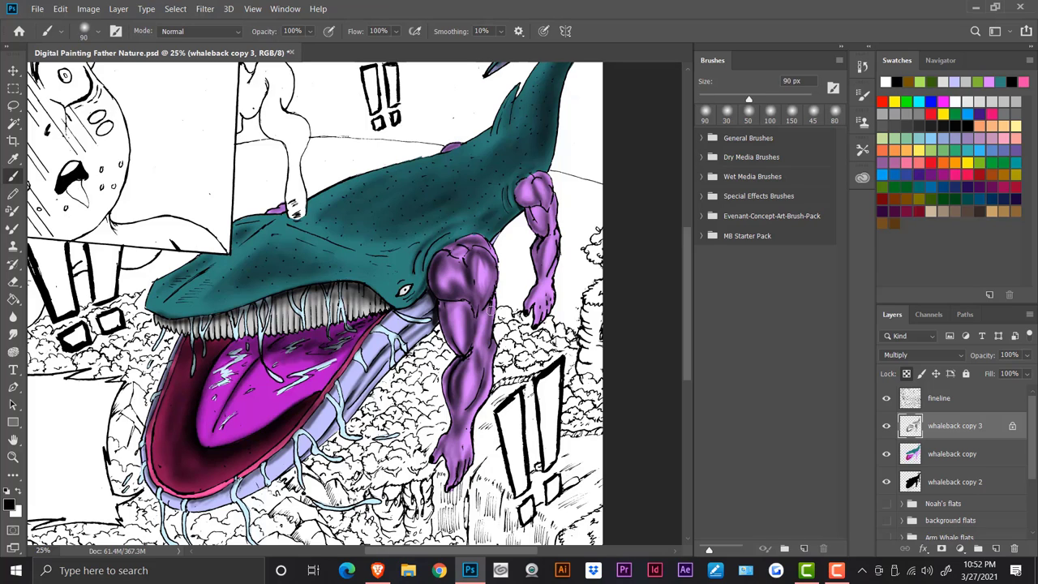
drag(467, 452, 477, 403)
Shade the rear arm from the hand up to the shoulder with the 90 px soft brush.
mouse_move(542, 303)
mouse_down()
mouse_move(545, 208)
mouse_move(527, 179)
mouse_up()
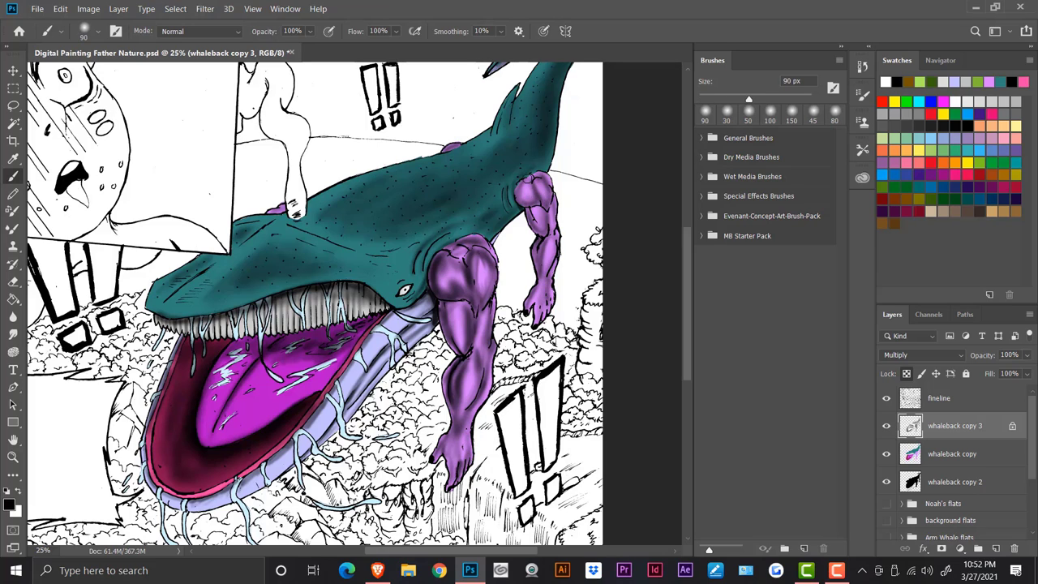
drag(536, 233, 549, 212)
drag(546, 269, 550, 196)
key(ctrl+minus)
key(ctrl+minus)
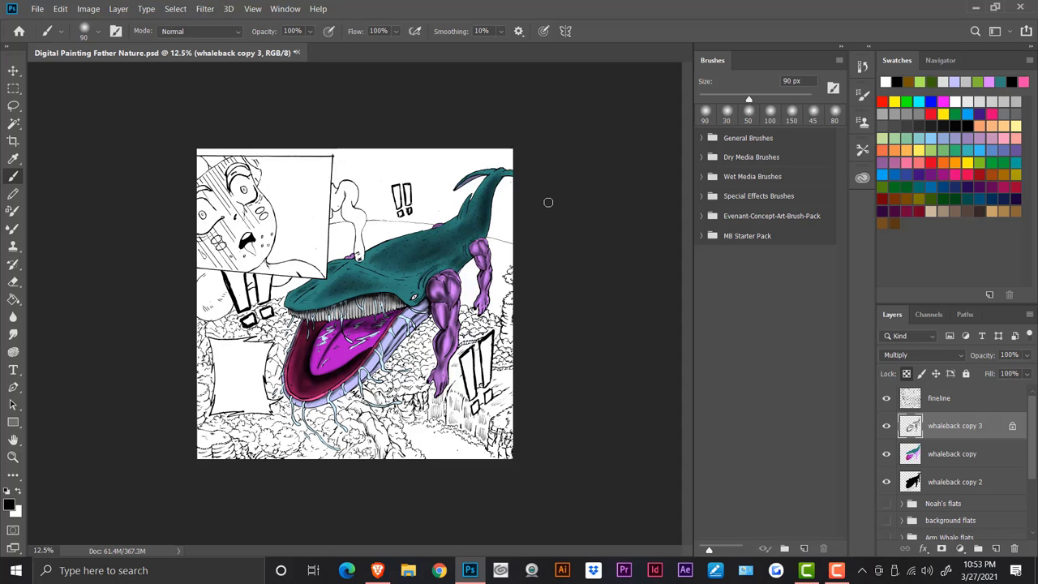
Shade the tail fluke and the dorsal fin with the soft brush reduced to 50 px.
key(ctrl+plus)
drag(549, 204, 514, 243)
key(bracketleft)
key(bracketleft)
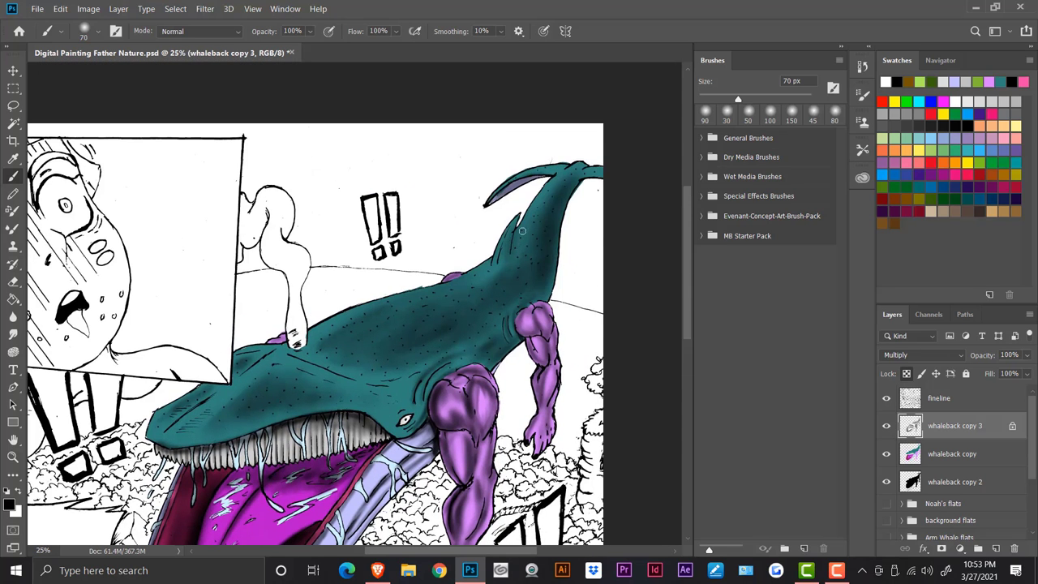
key(bracketleft)
key(bracketleft)
drag(567, 165, 557, 169)
mouse_move(490, 269)
mouse_down()
mouse_move(467, 287)
mouse_move(499, 240)
mouse_up()
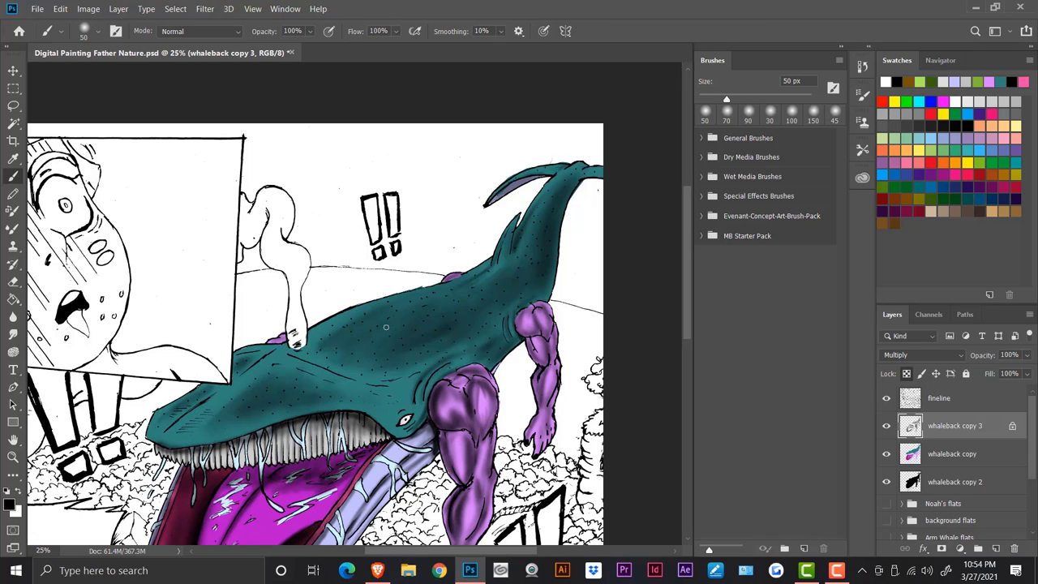
Lighten the shading along the whale's upper back with the Eraser, using the MB Soft Round tip at 150 px.
key(e)
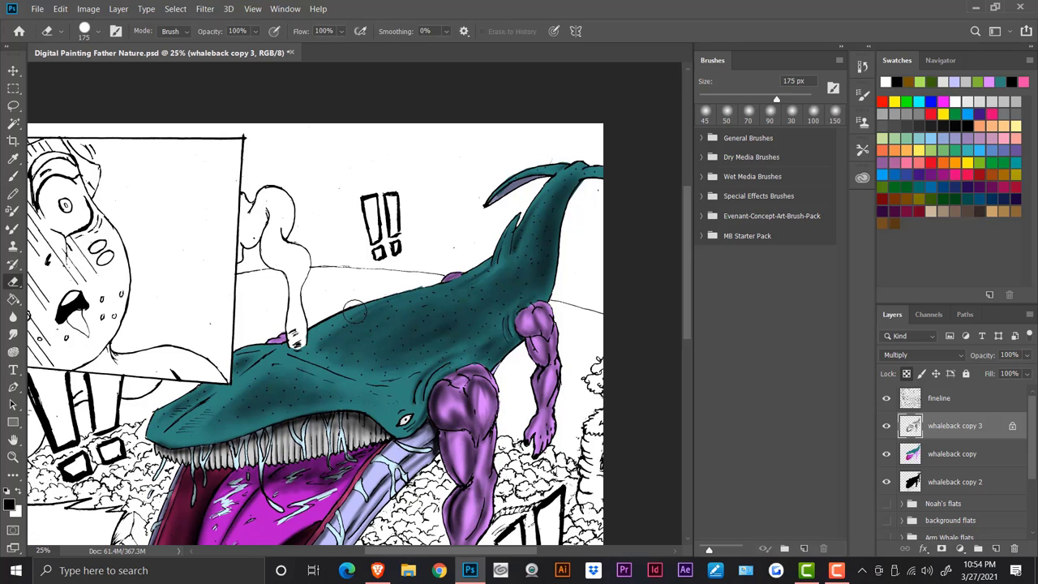
click(89, 31)
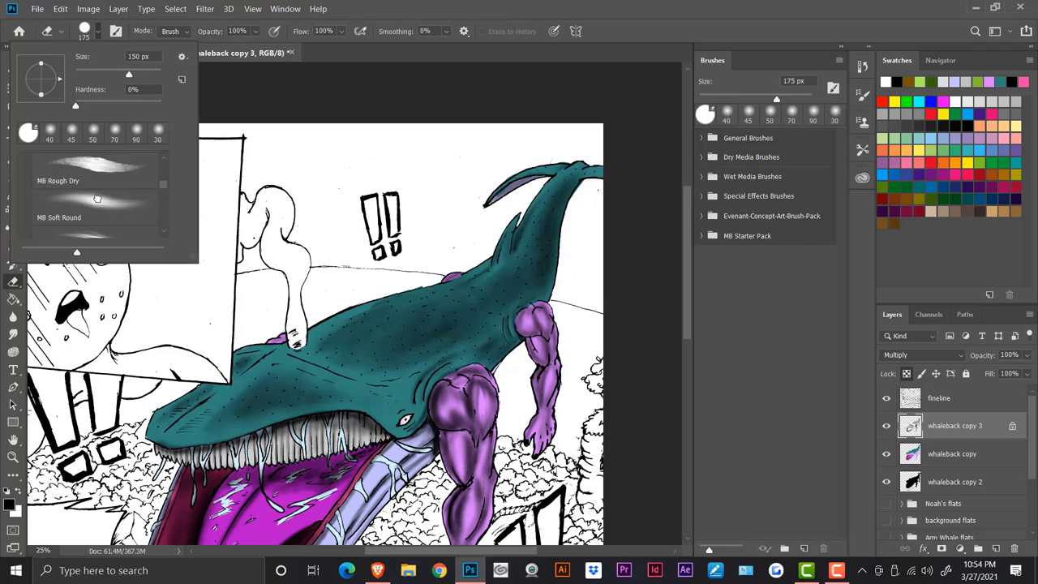
double_click(97, 199)
drag(377, 305, 458, 281)
key(ctrl+minus)
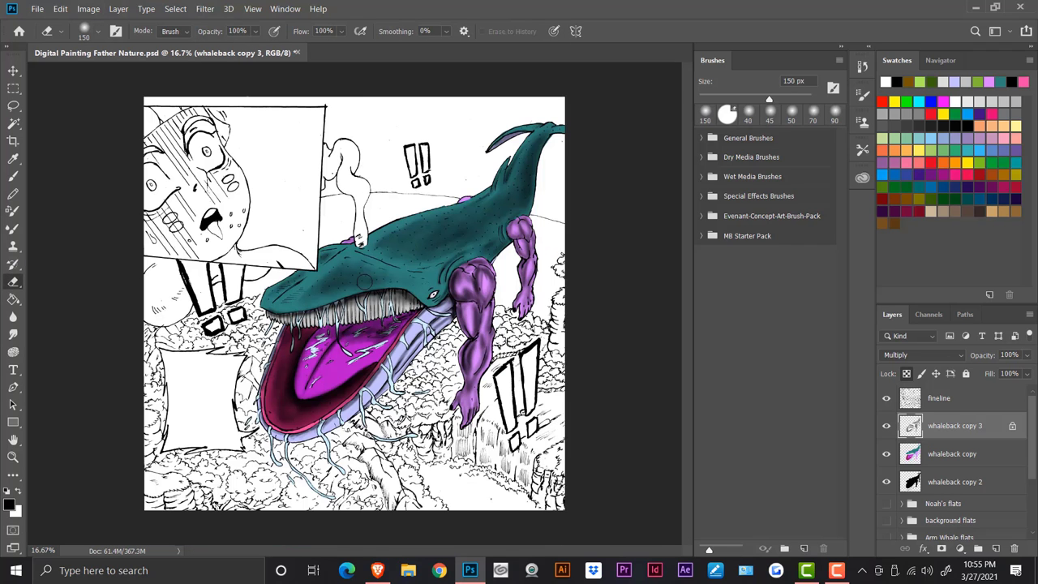
key(ctrl+plus)
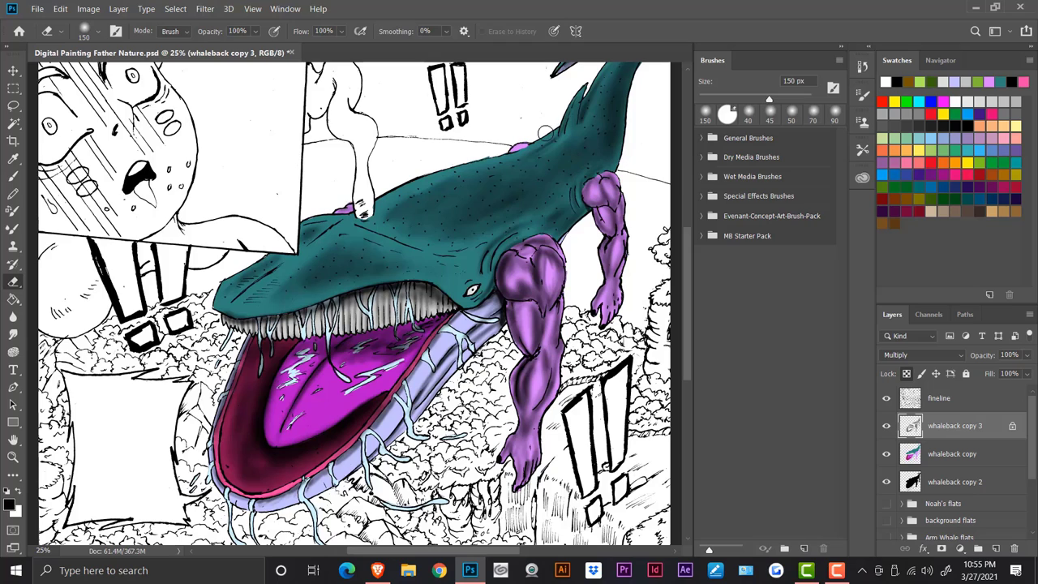
Return to the Brush tool at 80 px and deepen the shading on the front forearm.
key(b)
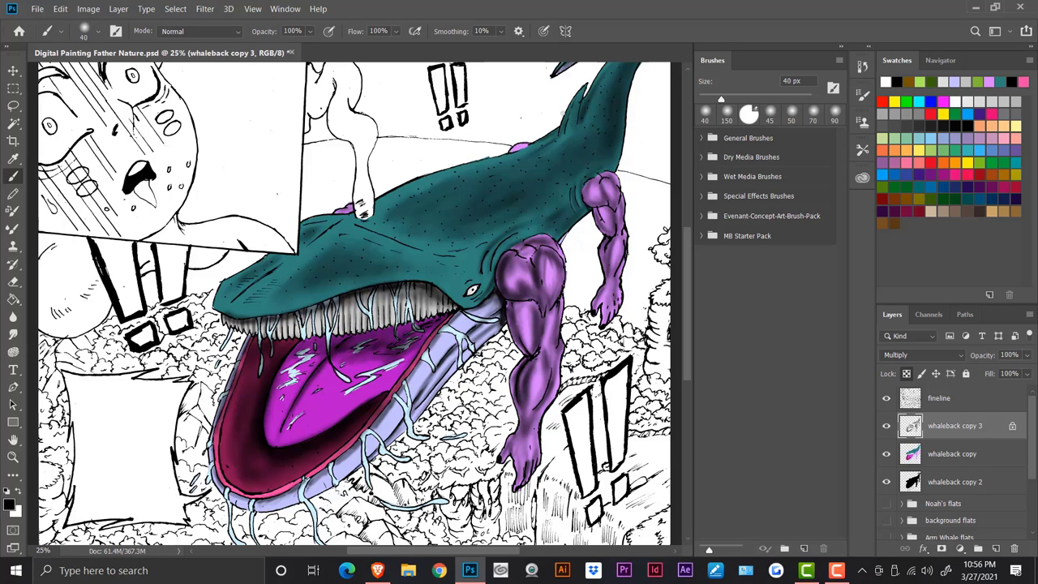
key(bracketright)
key(bracketright)
key(bracketright)
key(bracketright)
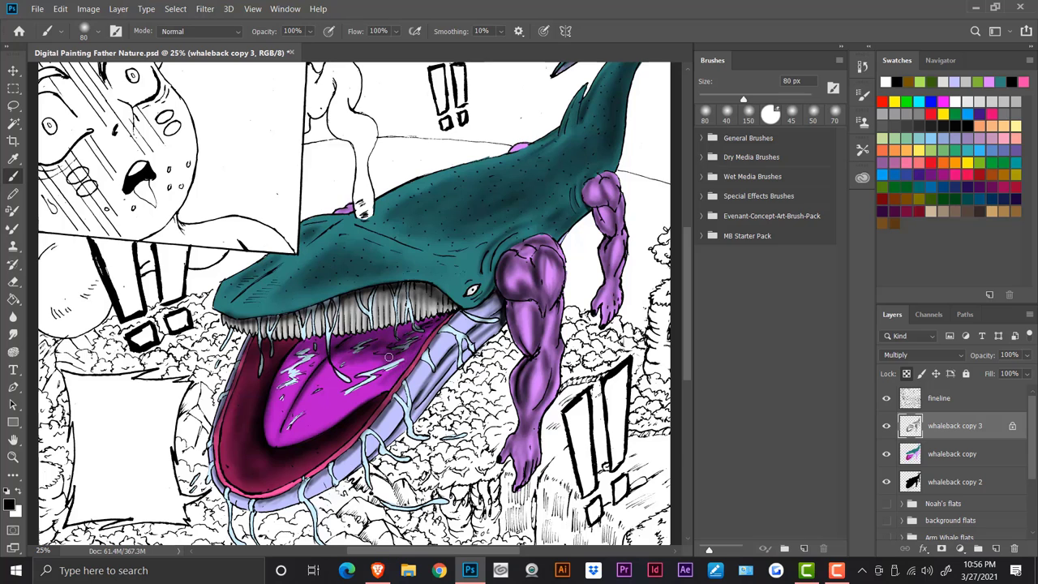
mouse_move(528, 349)
mouse_down()
mouse_move(531, 295)
mouse_move(518, 307)
mouse_move(549, 372)
mouse_move(526, 405)
mouse_up()
Darken the dorsal fin and the base of the tail with the 80 px soft brush.
key(ctrl+minus)
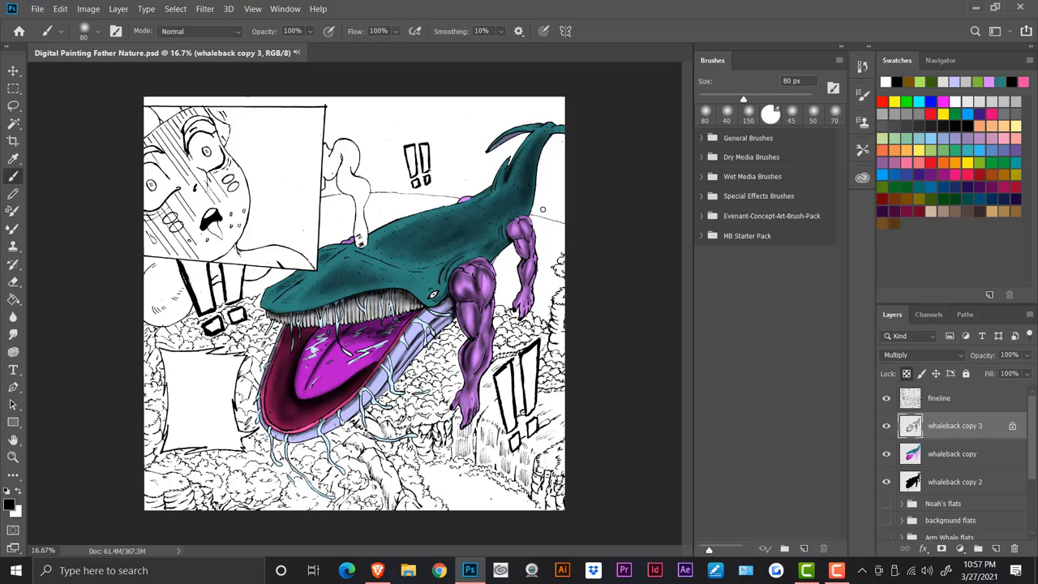
drag(506, 165, 496, 197)
drag(527, 152, 515, 180)
Check the whale's shading both close up around the mouth and across the whole page.
key(ctrl+plus)
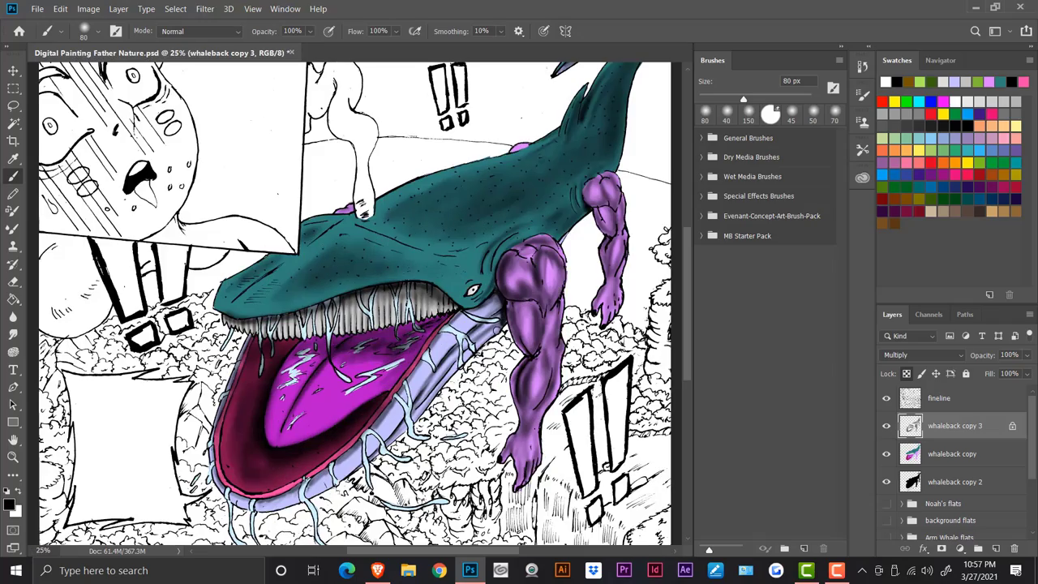
key(ctrl+plus)
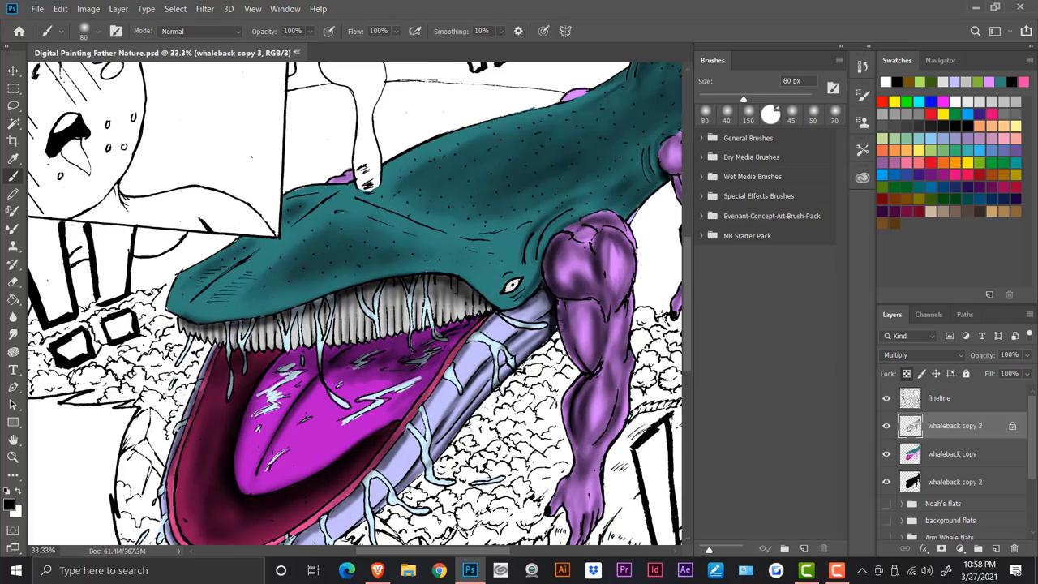
key(ctrl+minus)
key(ctrl+minus)
key(ctrl+minus)
key(ctrl+plus)
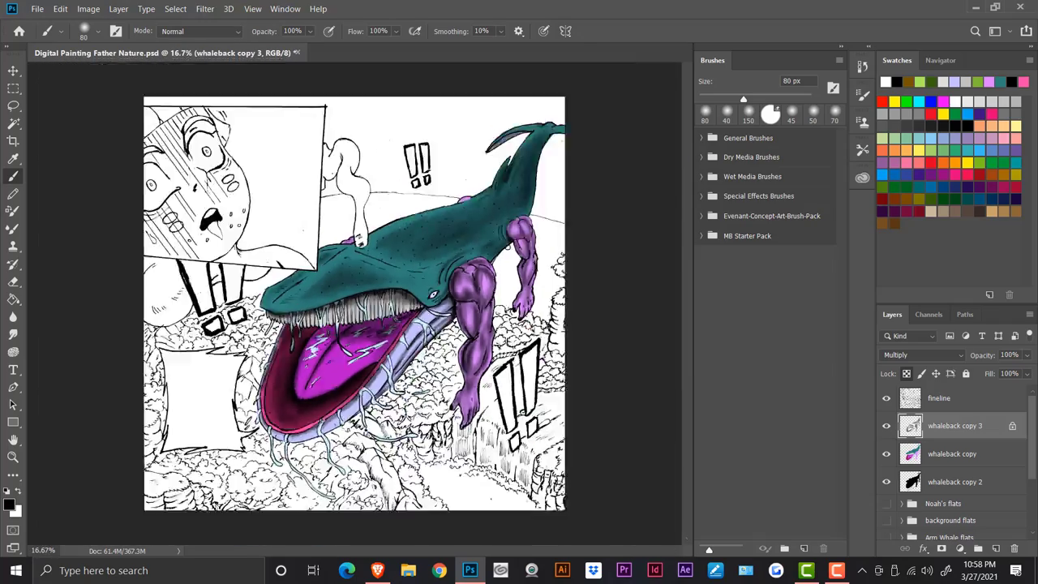
key(ctrl+plus)
key(ctrl+minus)
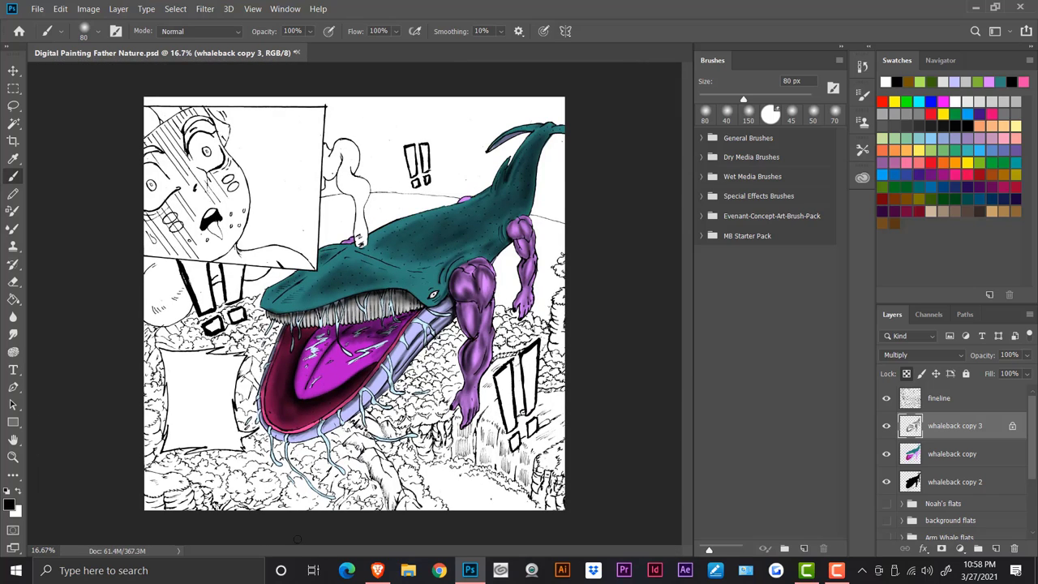
Shade the lavender outer side of the lower jaw with the soft brush at 90 px.
key(ctrl+plus)
key(bracketright)
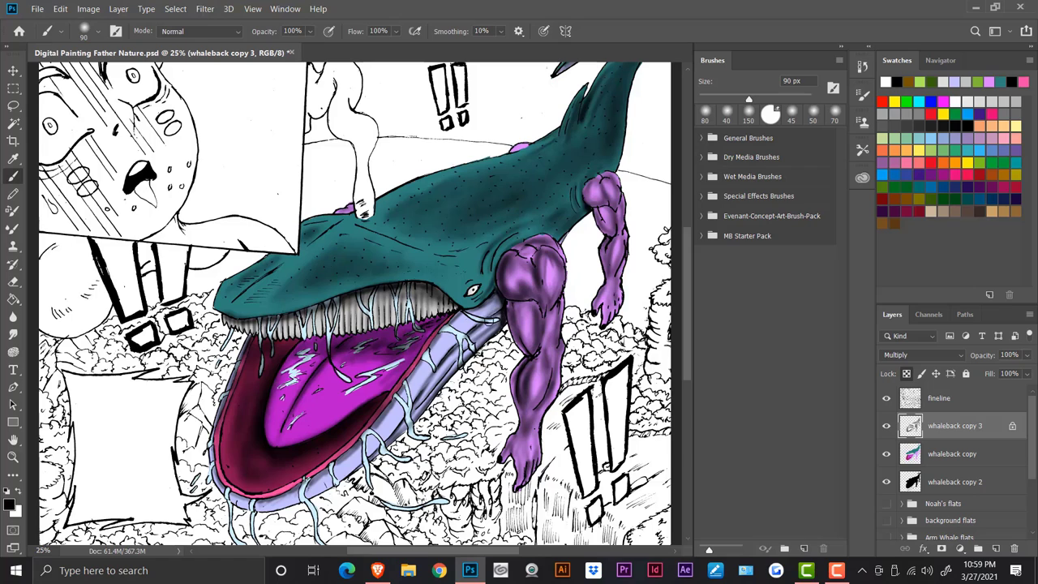
drag(495, 298, 477, 308)
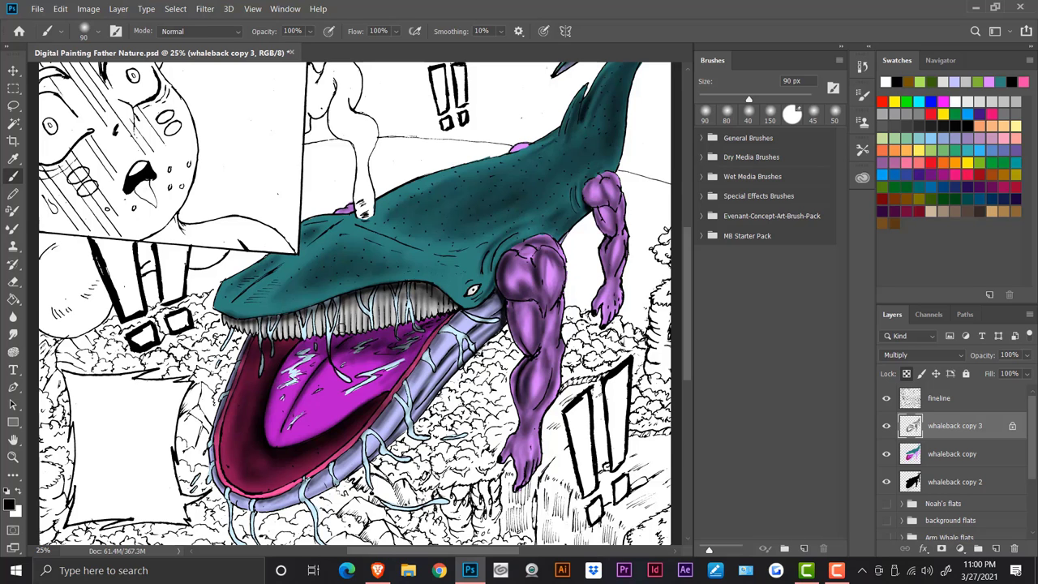
key(ctrl+minus)
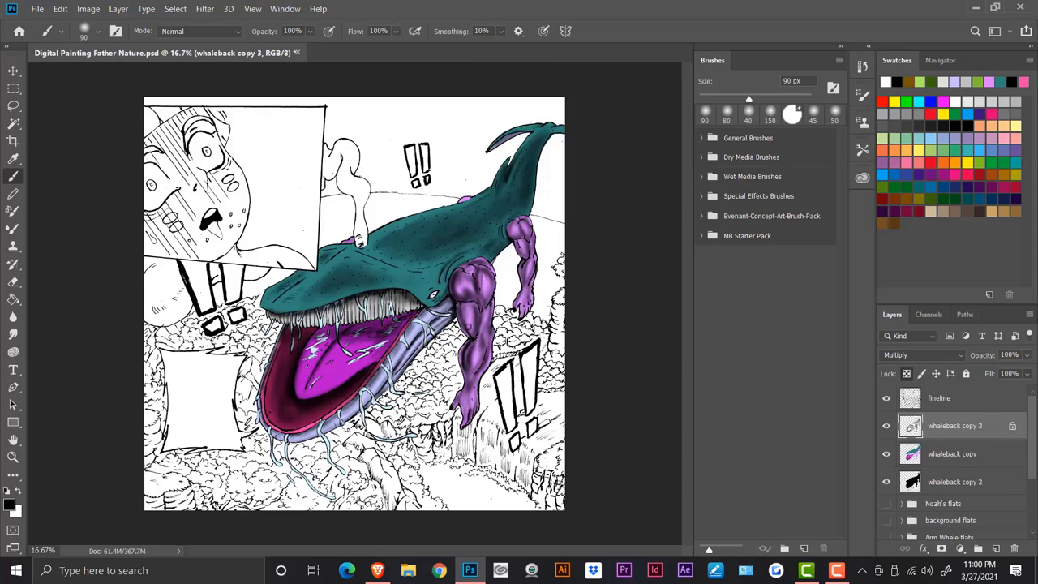
Shade the lower edge of the tongue from its tip toward the lip with the soft brush at 80 px.
key(ctrl+plus)
scroll(342, 448, down, 2)
key(ctrl+plus)
key(ctrl+plus)
key(bracketleft)
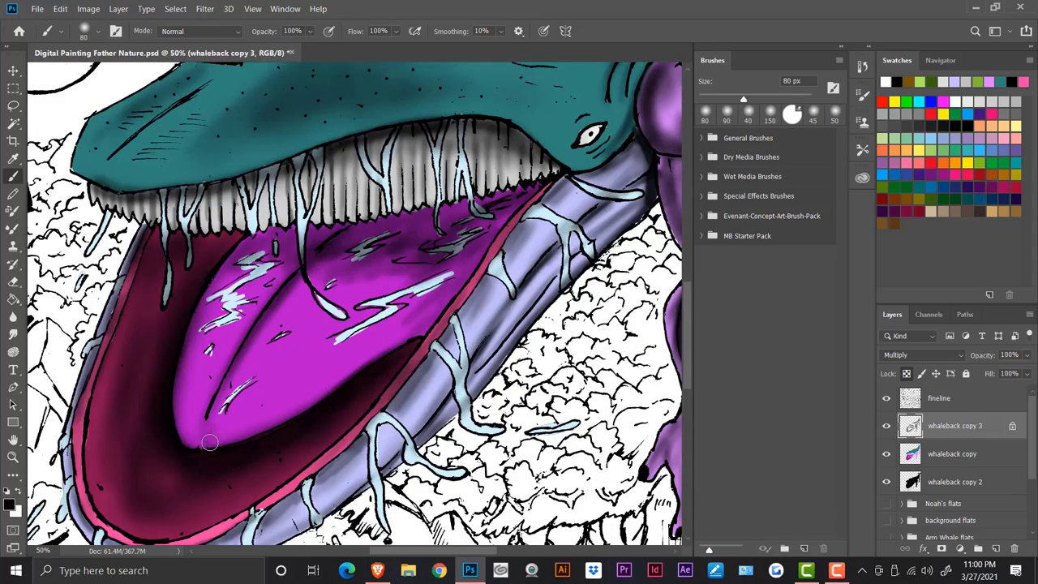
mouse_move(209, 442)
mouse_down()
mouse_move(243, 438)
mouse_move(378, 349)
mouse_move(399, 335)
mouse_up()
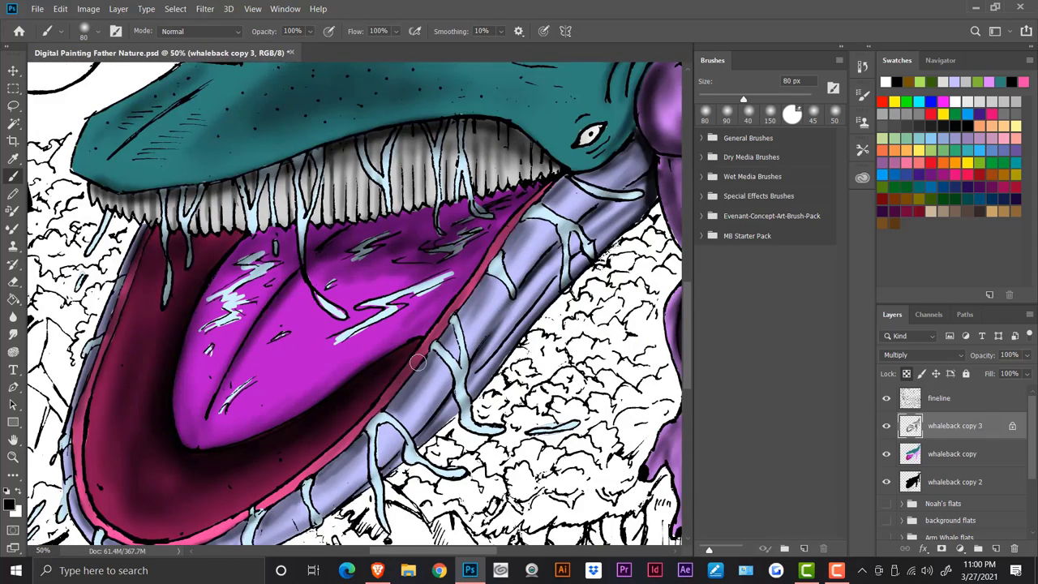
scroll(417, 362, down, 3)
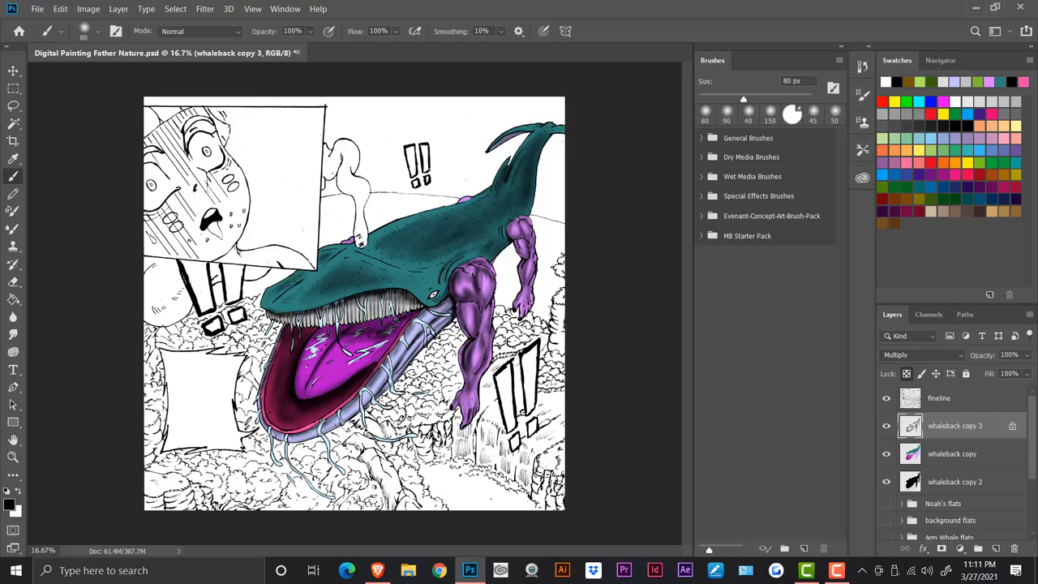
Shade the upper teeth and the drool strands over them with short vertical strokes of the soft brush at 35 px.
key(ctrl+plus)
key(ctrl+plus)
key(ctrl+plus)
key(bracketleft)
key(bracketleft)
key(bracketleft)
key(bracketleft)
key(bracketleft)
key(bracketleft)
drag(379, 349, 380, 291)
drag(368, 358, 367, 322)
mouse_move(356, 361)
mouse_down()
mouse_move(353, 311)
mouse_move(353, 349)
mouse_up()
mouse_move(346, 296)
mouse_down()
mouse_move(346, 334)
mouse_move(289, 366)
mouse_up()
mouse_move(268, 337)
mouse_down()
mouse_move(267, 365)
mouse_move(240, 370)
mouse_up()
drag(223, 333, 223, 351)
drag(207, 337, 206, 370)
mouse_move(175, 342)
mouse_down()
mouse_move(175, 367)
mouse_move(151, 361)
mouse_up()
mouse_move(141, 339)
mouse_down()
mouse_move(140, 362)
mouse_move(129, 366)
mouse_up()
drag(540, 299, 532, 322)
mouse_move(520, 290)
mouse_down()
mouse_move(520, 327)
mouse_move(512, 322)
mouse_up()
mouse_move(485, 278)
mouse_down()
mouse_move(469, 266)
mouse_move(487, 266)
mouse_up()
drag(472, 279, 472, 314)
mouse_move(488, 284)
mouse_down()
mouse_move(488, 333)
mouse_move(498, 325)
mouse_up()
drag(453, 278, 450, 339)
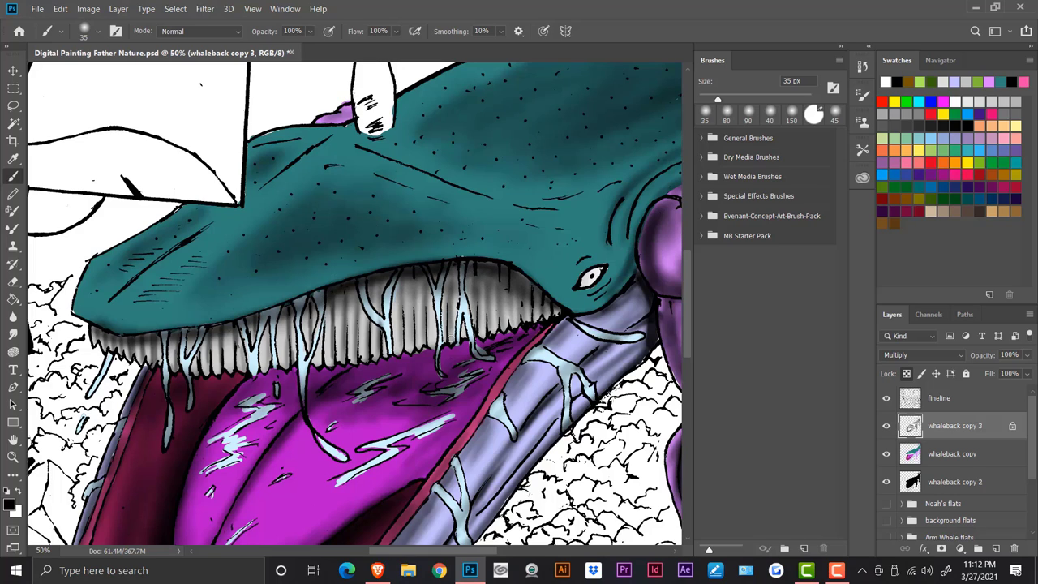
Shade the upper edge of the teeth along the lip with the soft brush at 35 px.
mouse_move(524, 278)
mouse_down()
mouse_move(446, 266)
mouse_move(245, 317)
mouse_up()
key(ctrl+minus)
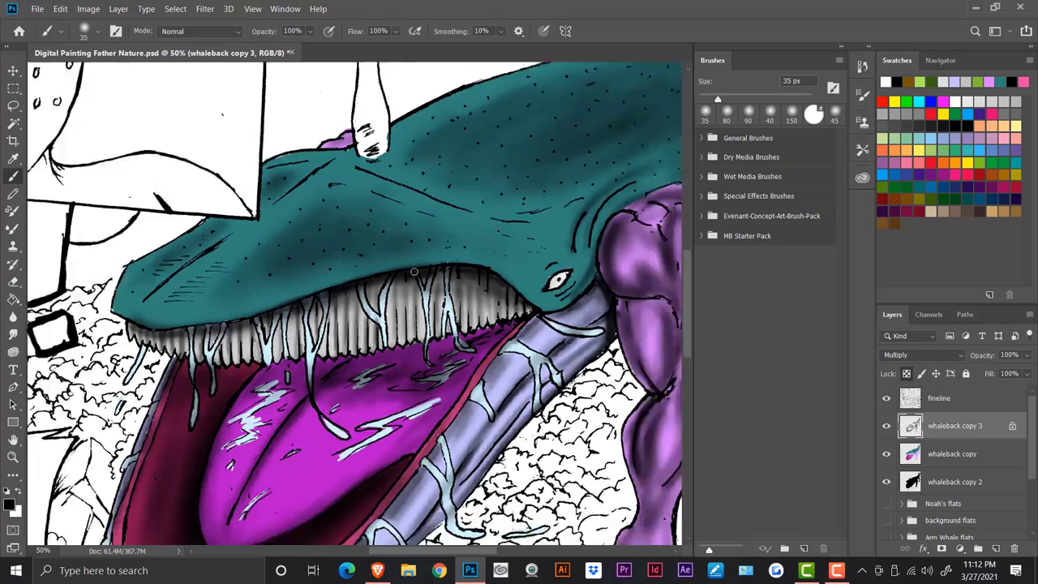
scroll(146, 336, down, 1)
Switch to the Eraser and reduce it to 20 px for close-up work on the upper teeth and drool strands.
click(13, 280)
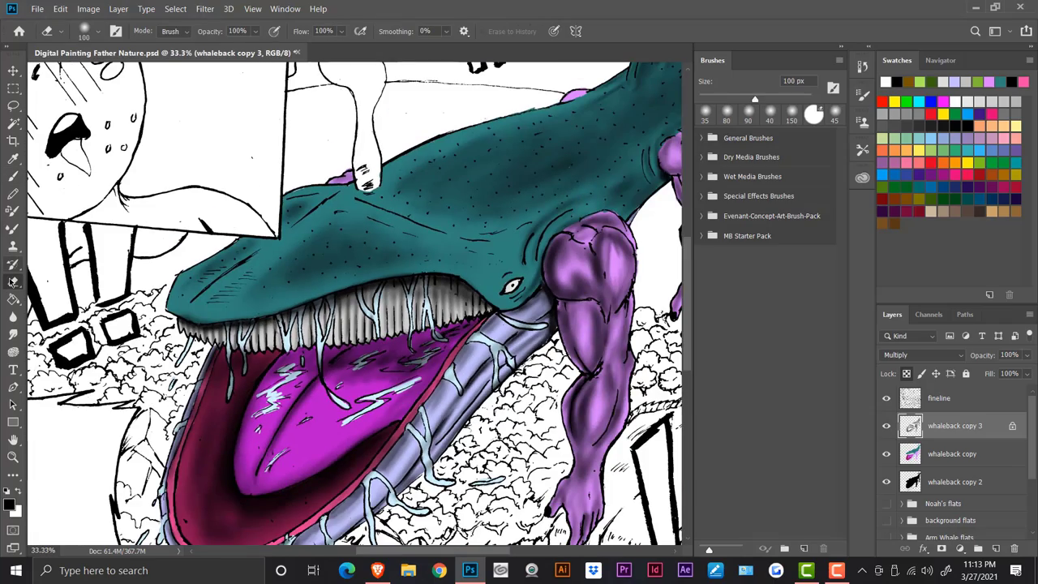
scroll(195, 303, down, 3)
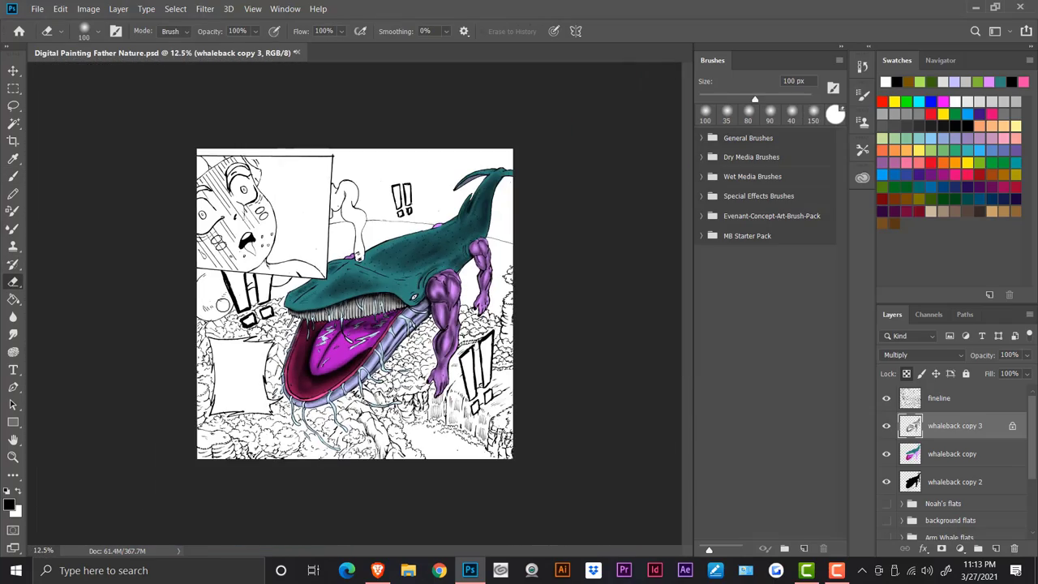
key(ctrl+plus)
key(ctrl+plus)
key(ctrl+plus)
drag(460, 550, 475, 551)
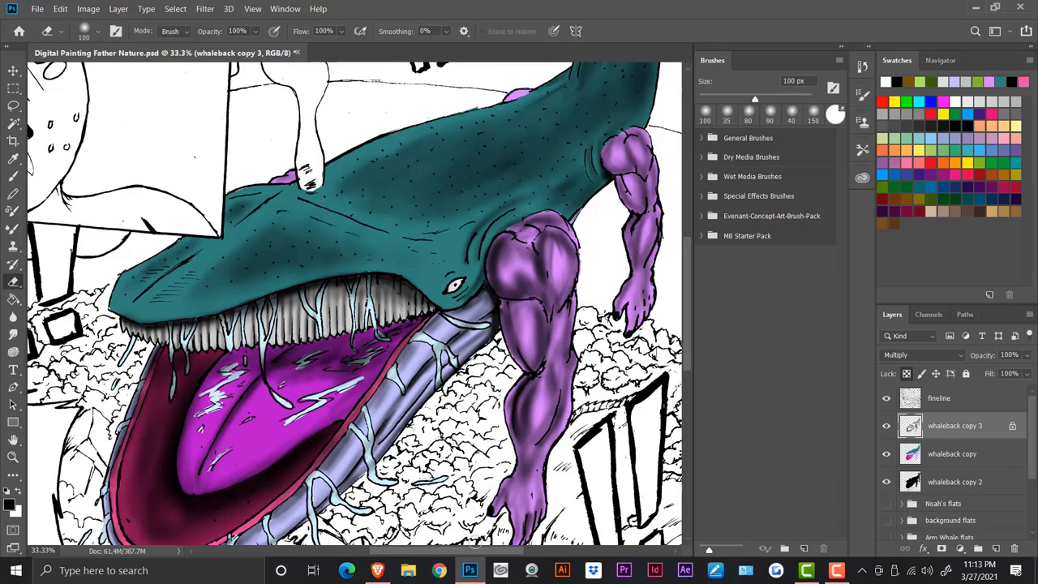
key(ctrl+plus)
key(ctrl+plus)
key(bracketleft)
key(bracketleft)
key(bracketleft)
key(bracketleft)
key(bracketleft)
key(bracketleft)
key(bracketleft)
key(bracketleft)
key(bracketleft)
key(bracketleft)
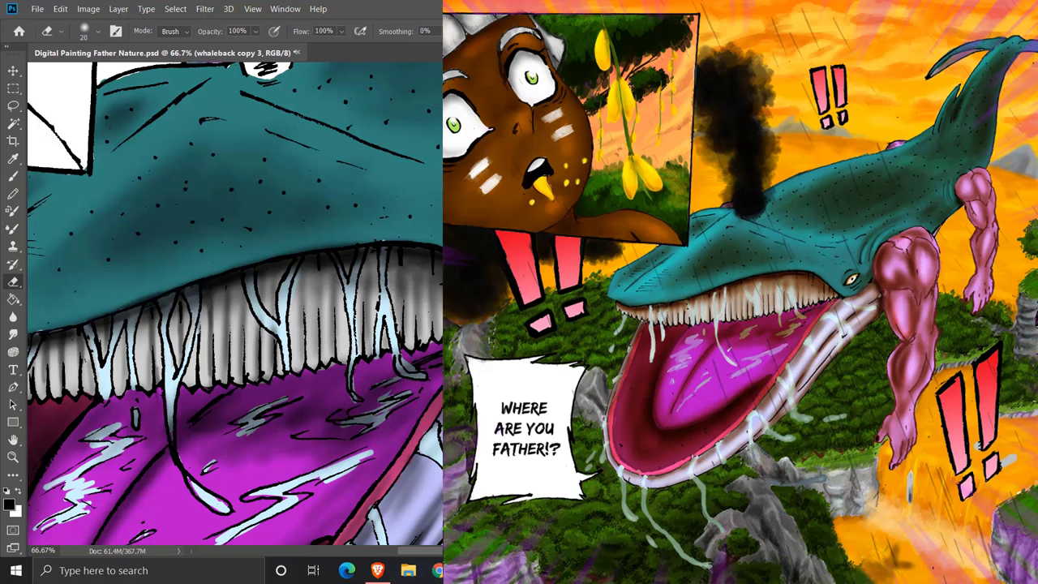
Shade the skin around the whale's eye with the soft brush at 20 px.
click(13, 176)
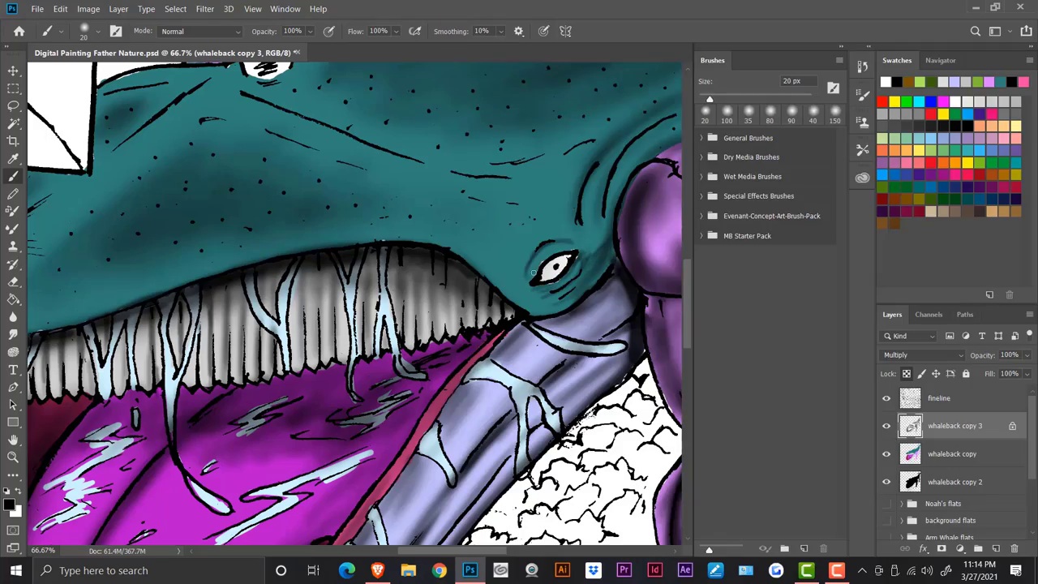
key(ctrl+minus)
key(ctrl+minus)
key(ctrl+minus)
key(ctrl+minus)
key(ctrl+plus)
key(ctrl+plus)
key(ctrl+plus)
key(ctrl+minus)
key(ctrl+minus)
key(ctrl+minus)
key(ctrl+minus)
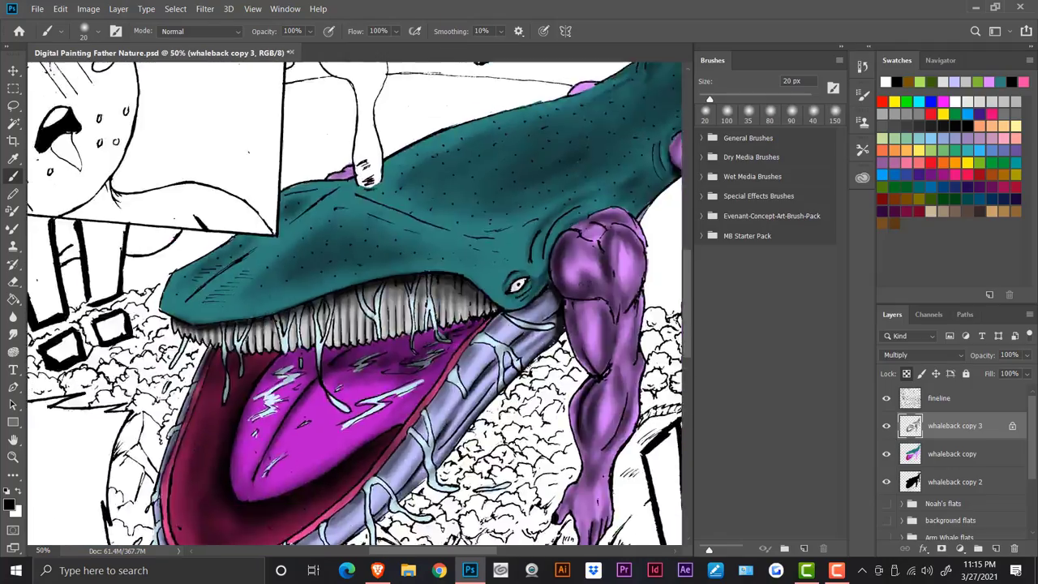
Enlarge the soft brush to 250 px for broad shading on the whale's back.
key(ctrl+plus)
key(ctrl+plus)
key(bracketright)
key(bracketright)
key(bracketright)
key(bracketright)
key(bracketright)
key(bracketright)
key(bracketright)
key(bracketright)
key(bracketright)
key(bracketright)
key(bracketright)
key(bracketright)
key(bracketright)
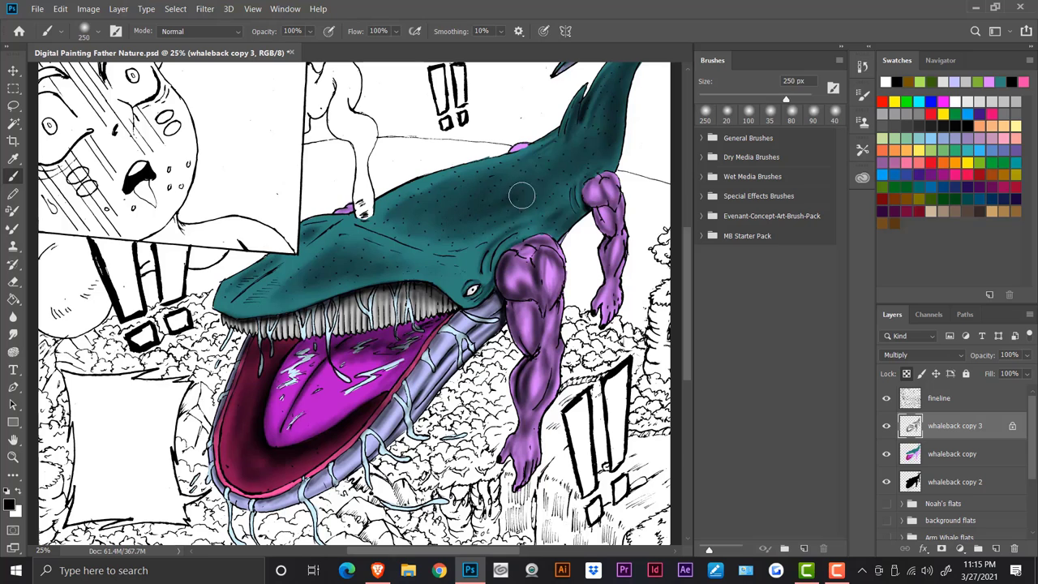
scroll(327, 276, down, 1)
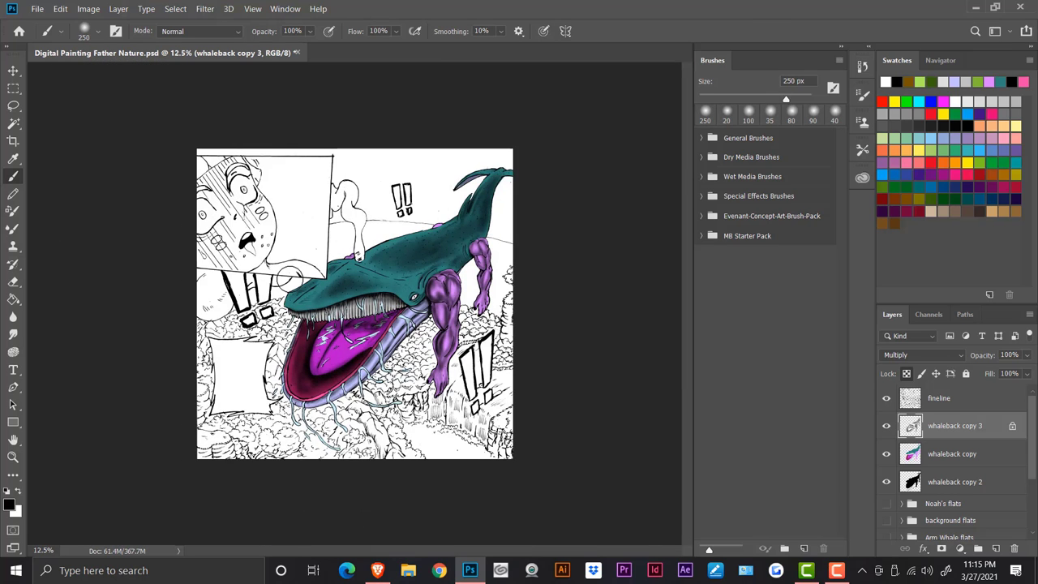